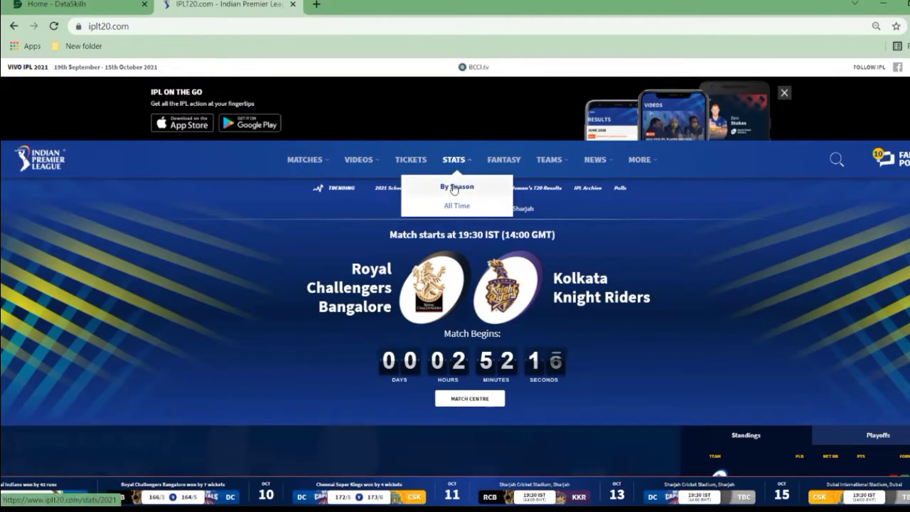
- Open the IPL statistics by season and look through the 2021 Most Runs table
click(454, 187)
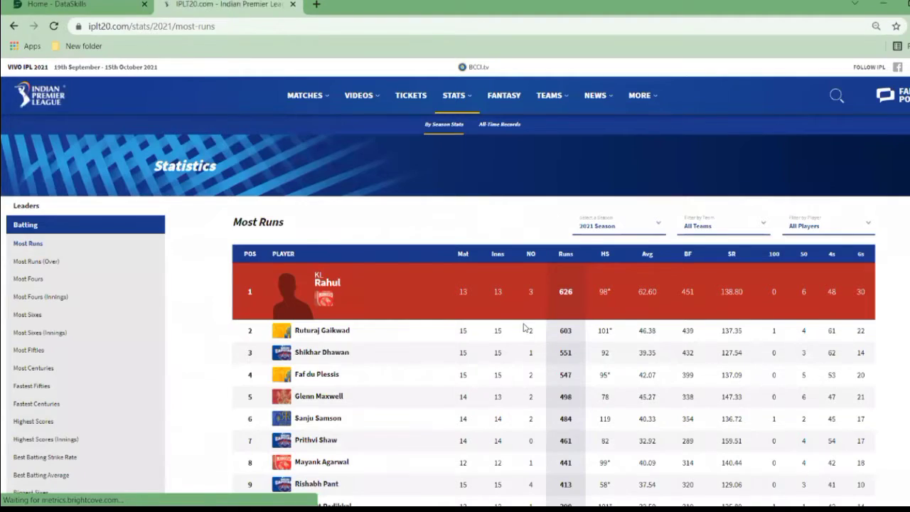
scroll(541, 306, down, 1)
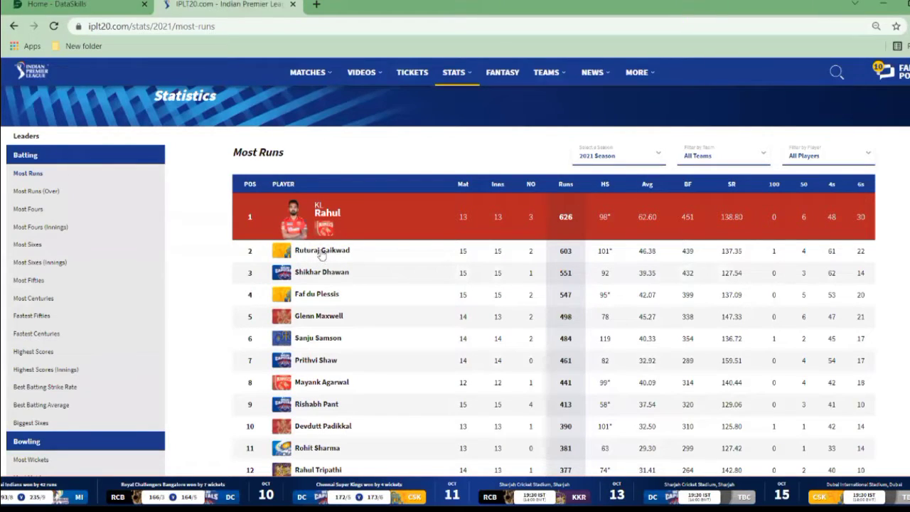
scroll(362, 335, down, 4)
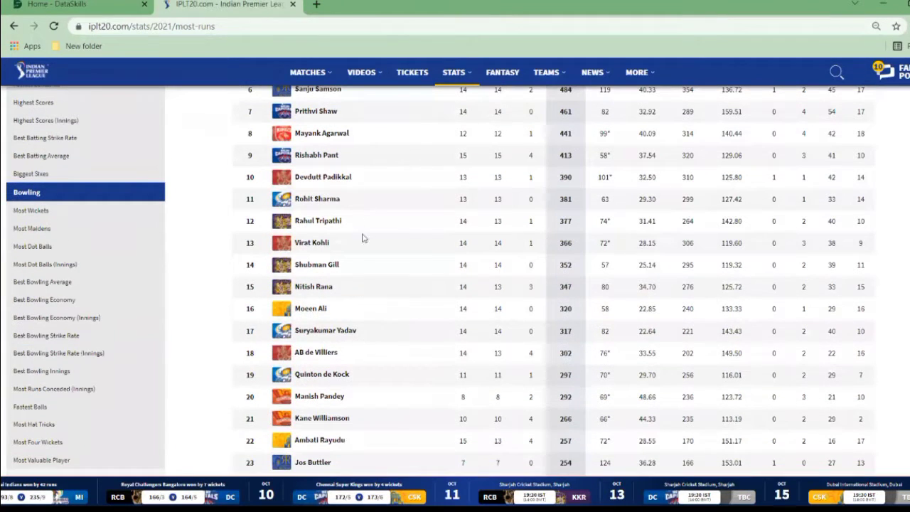
scroll(359, 376, up, 5)
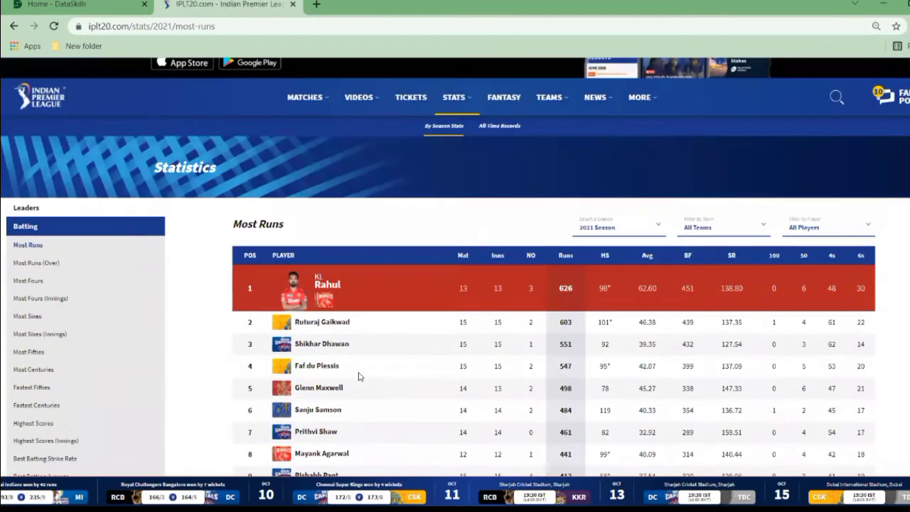
- Switch the Most Runs statistics to the 2008 season and look through the player list to its end
click(613, 228)
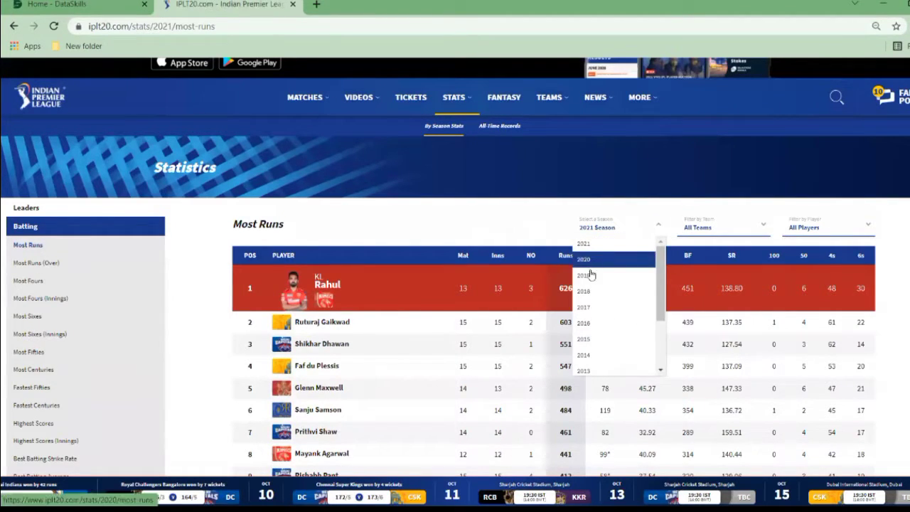
drag(662, 273, 662, 320)
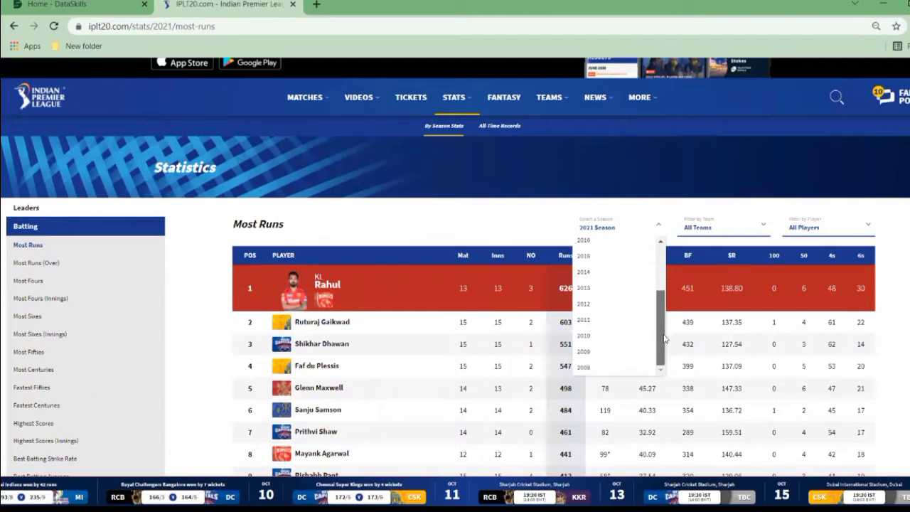
click(586, 369)
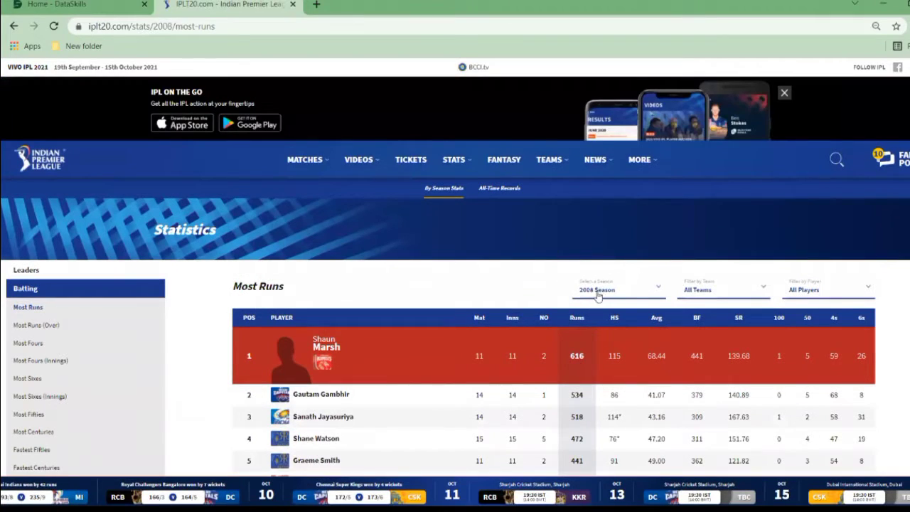
scroll(317, 327, down, 2)
scroll(317, 327, down, 7)
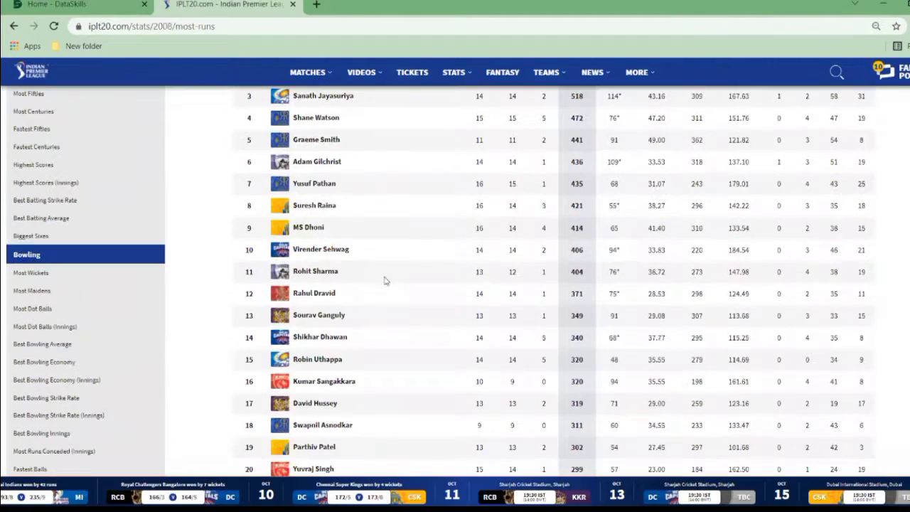
scroll(455, 281, down, 20)
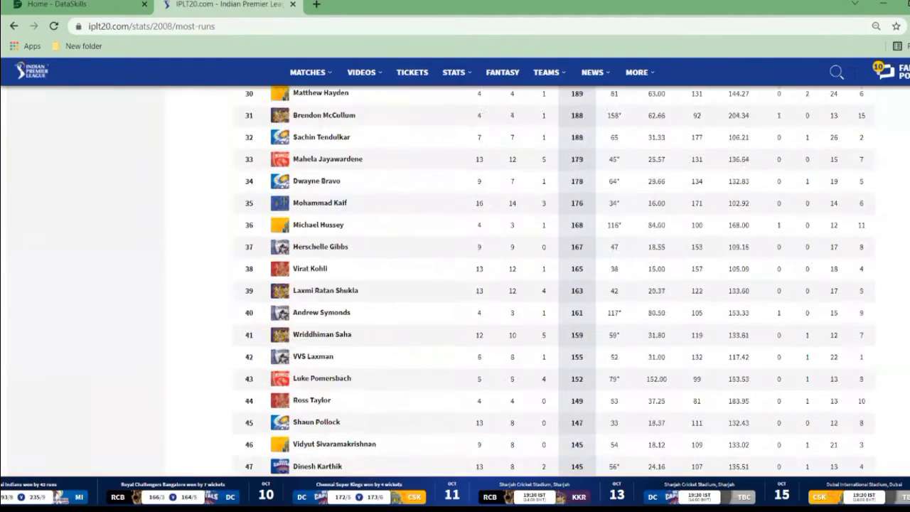
scroll(581, 252, down, 6)
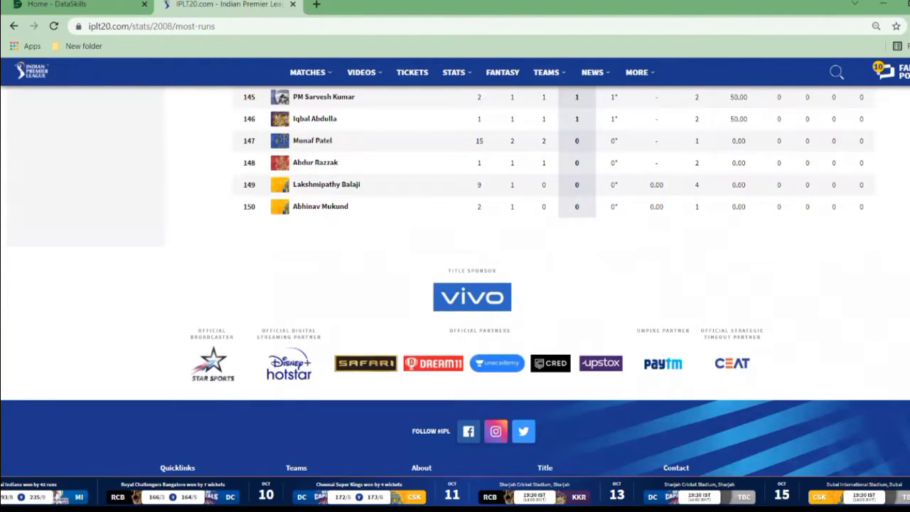
scroll(717, 168, up, 20)
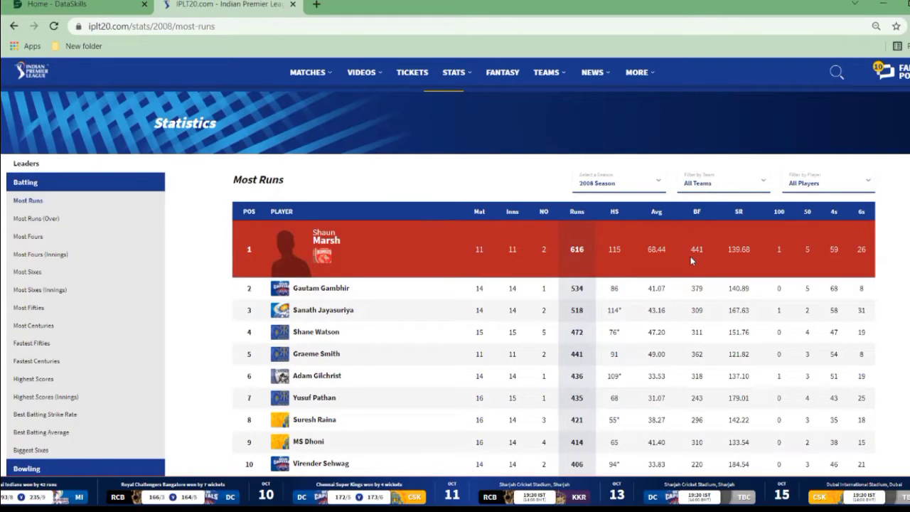
- Change the Most Runs season to 2021 and then to 2019
click(659, 185)
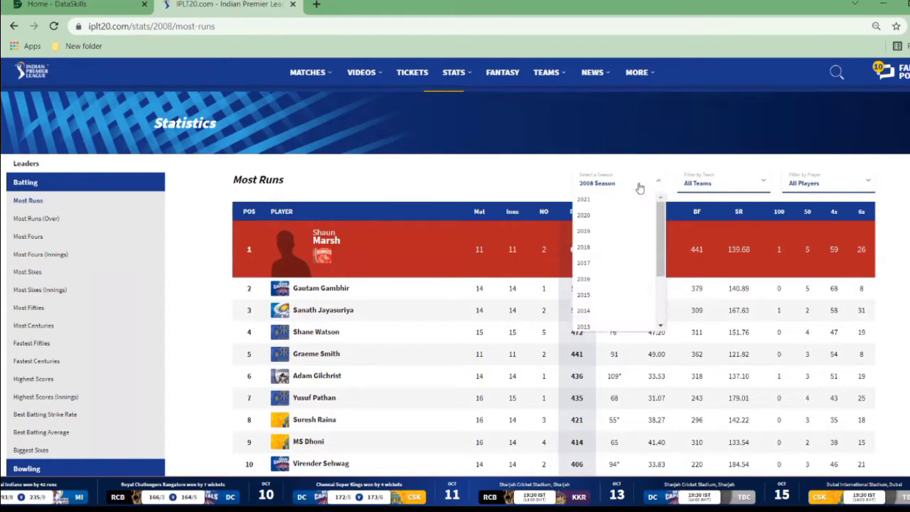
click(583, 199)
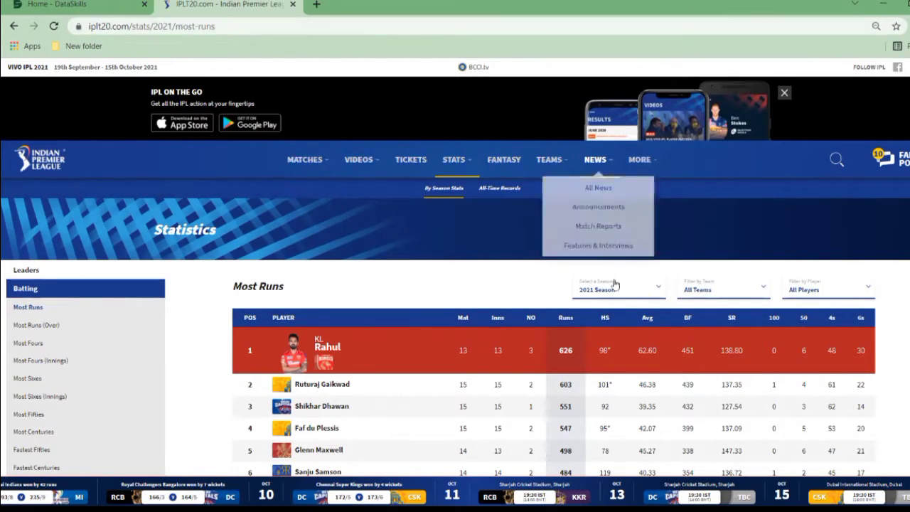
click(612, 290)
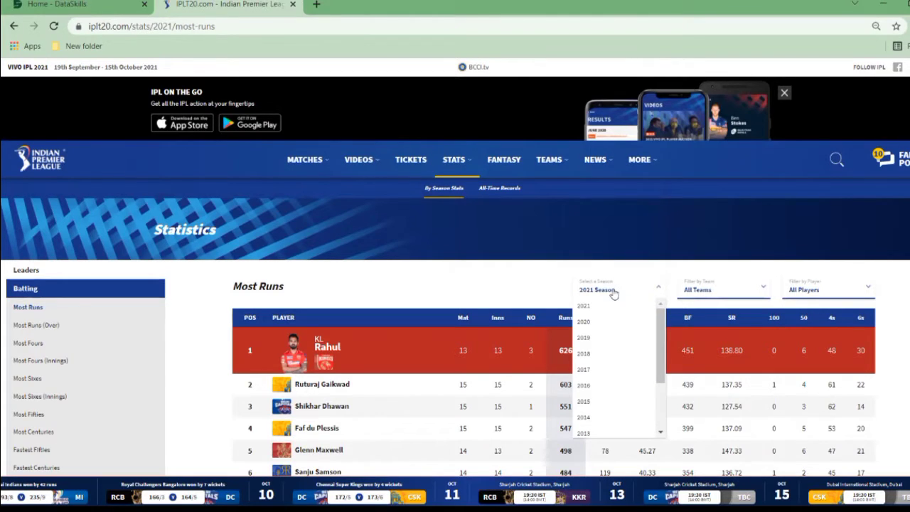
click(592, 337)
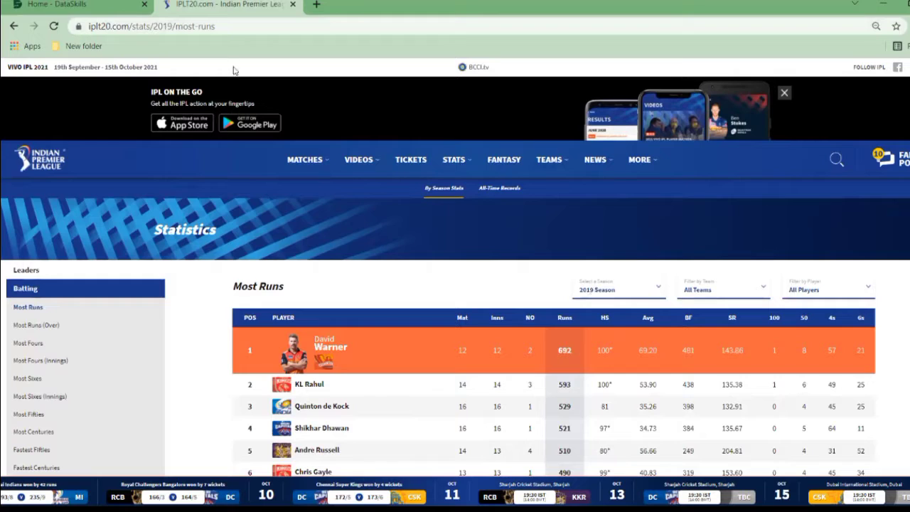
- Copy the 2019 Most Runs page address, switch to Excel, and import Table 0 from that web page into a new worksheet
click(221, 27)
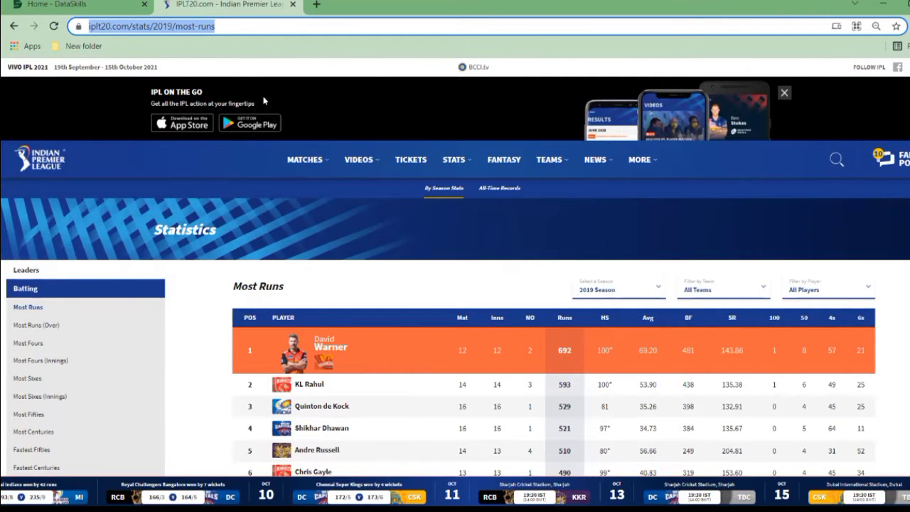
key(alt+Tab)
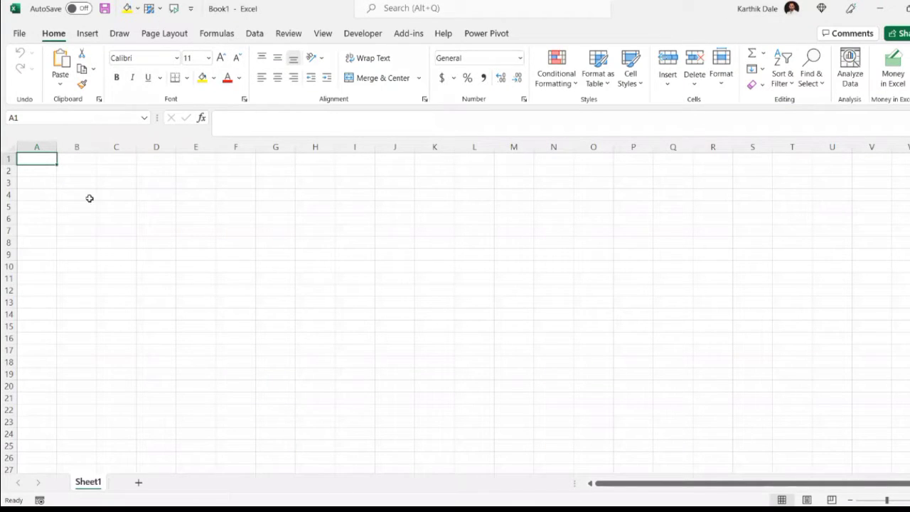
click(254, 34)
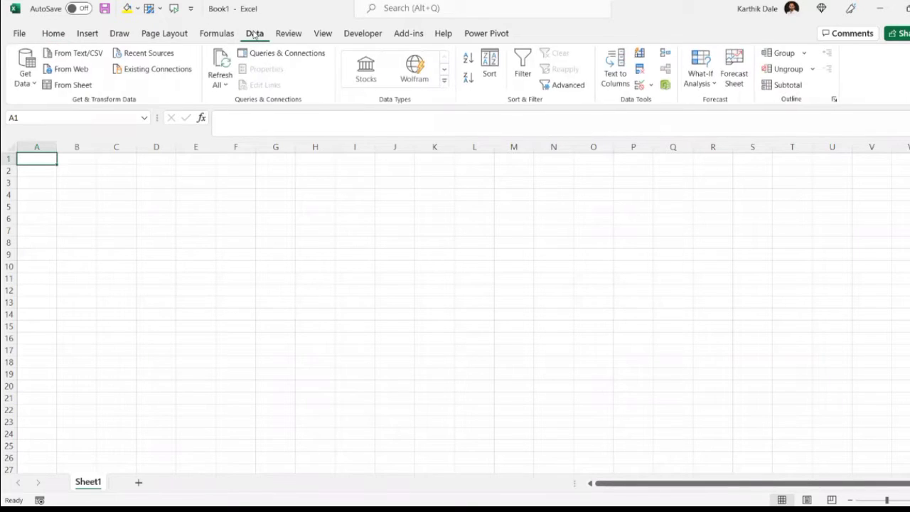
click(69, 71)
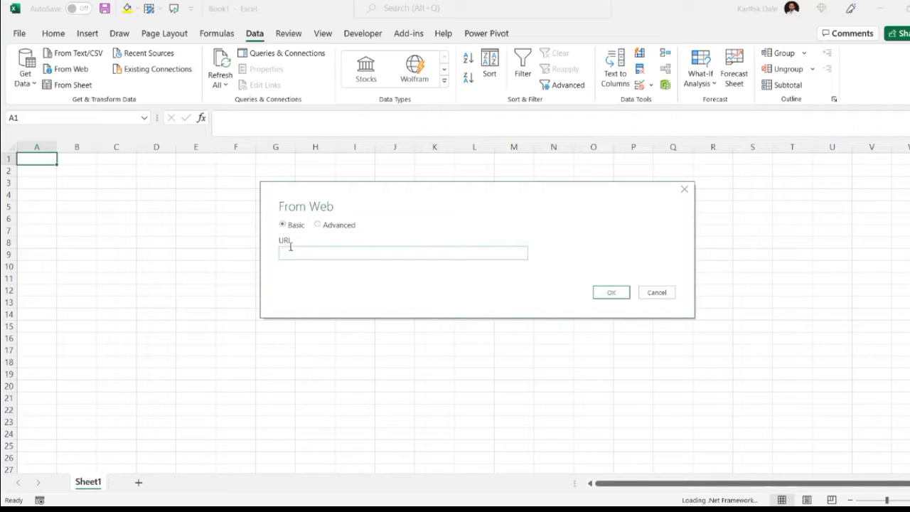
text(https://www.iplt20.com/stats/2019/most-runs)
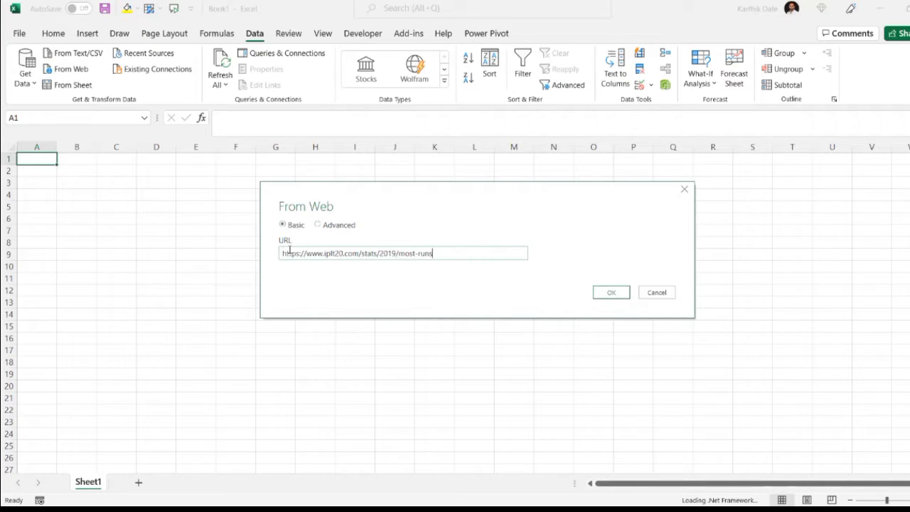
click(613, 293)
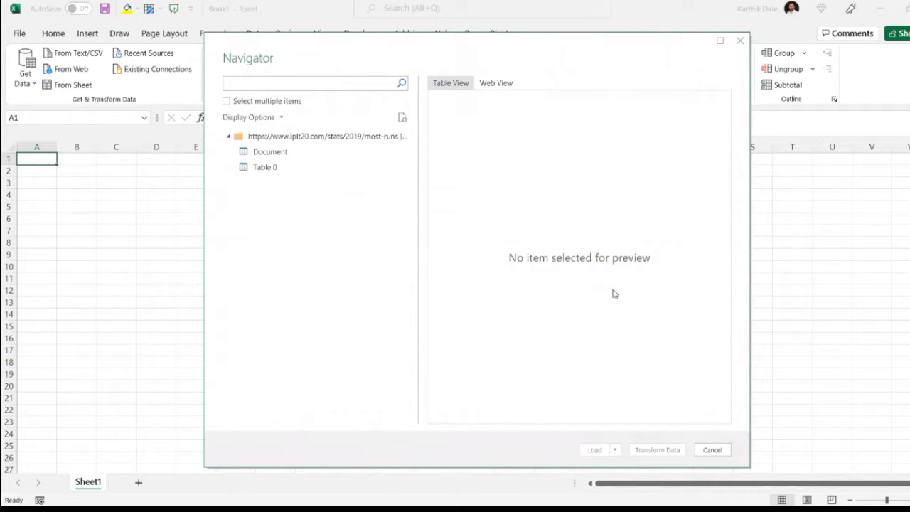
click(260, 170)
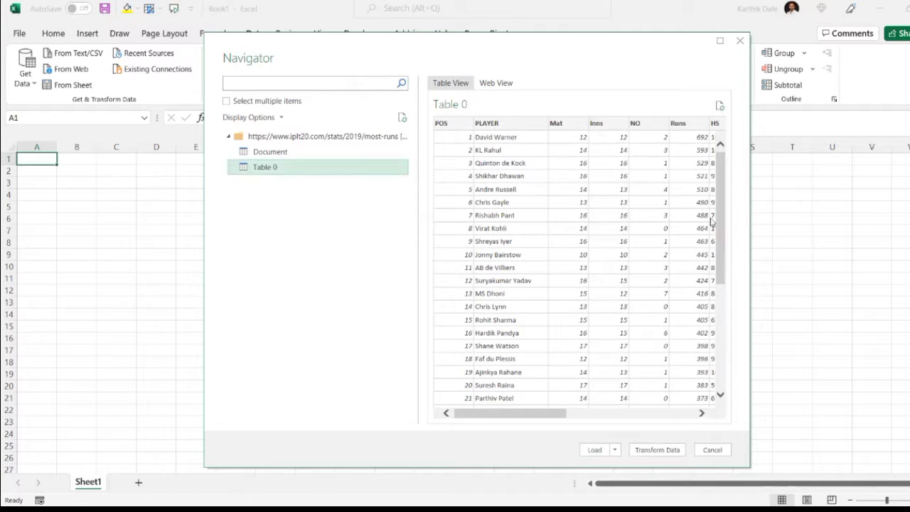
drag(524, 415, 449, 419)
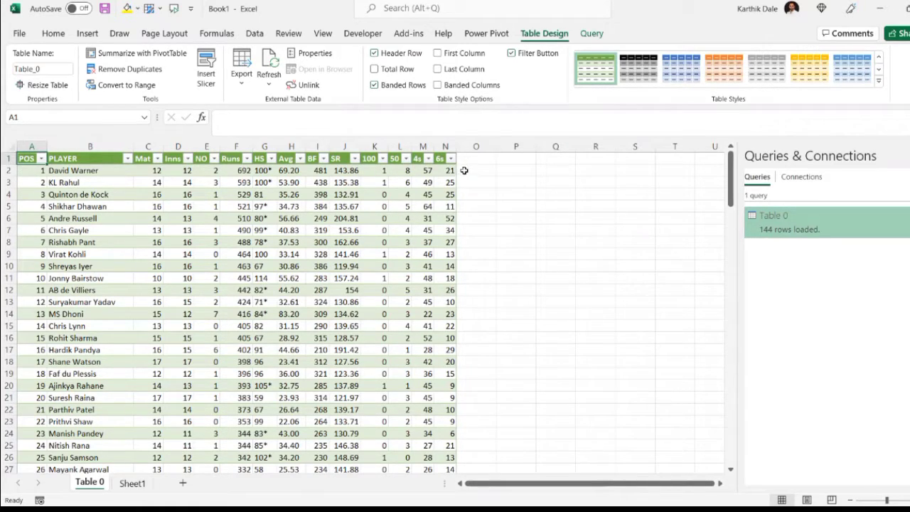
- Examine the imported 2019 table for a season column and check its last row
drag(467, 160, 475, 325)
click(341, 276)
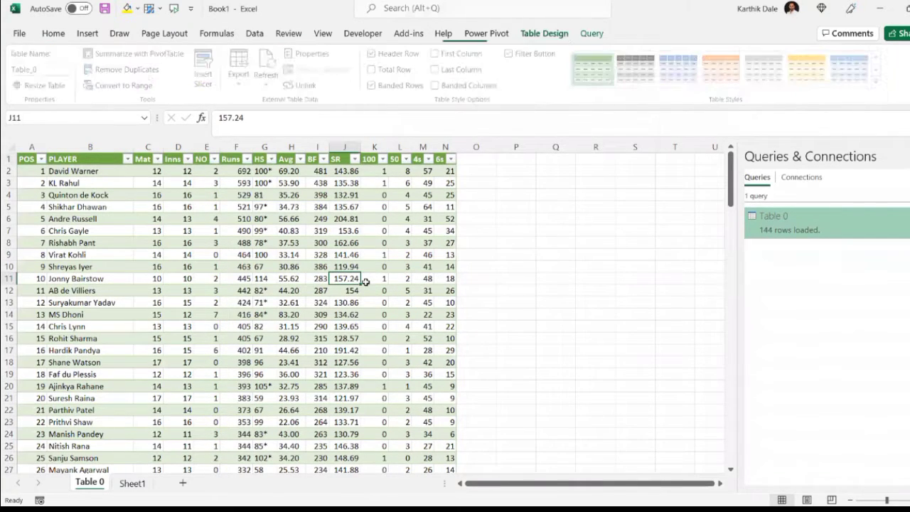
drag(474, 161, 475, 356)
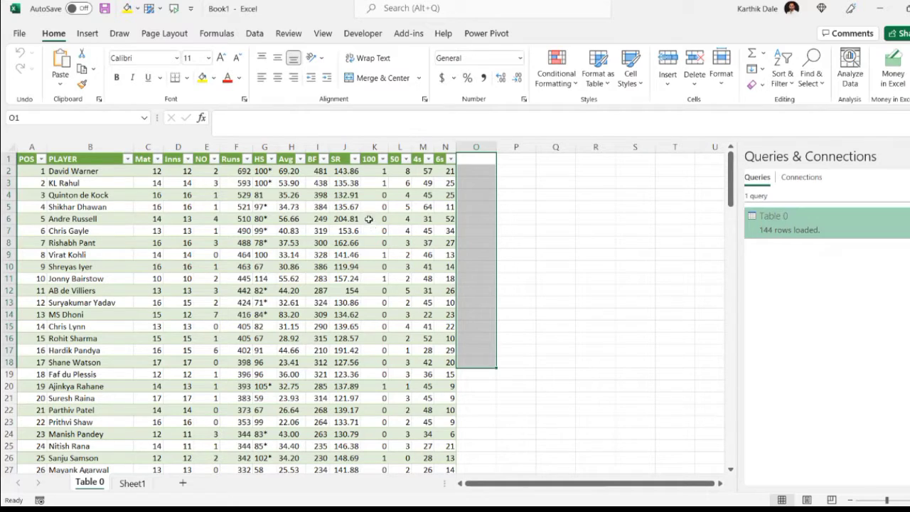
click(363, 220)
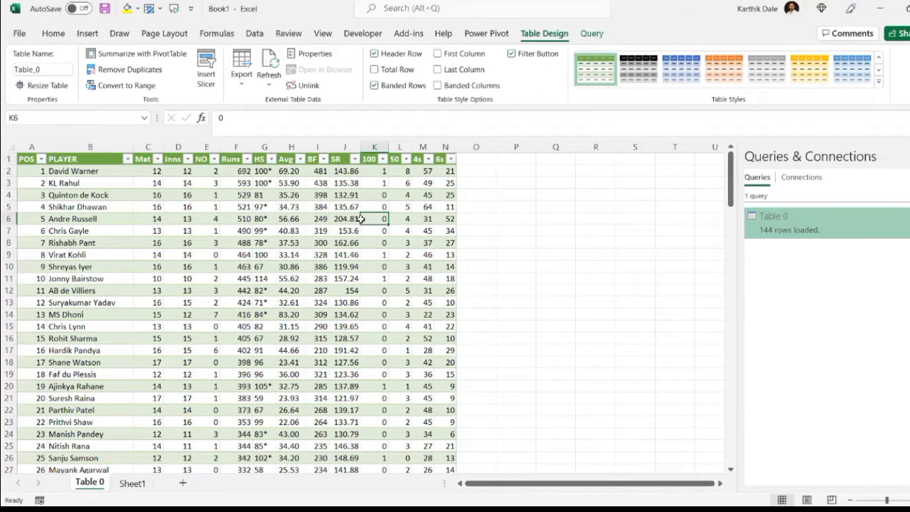
key(ctrl+Down)
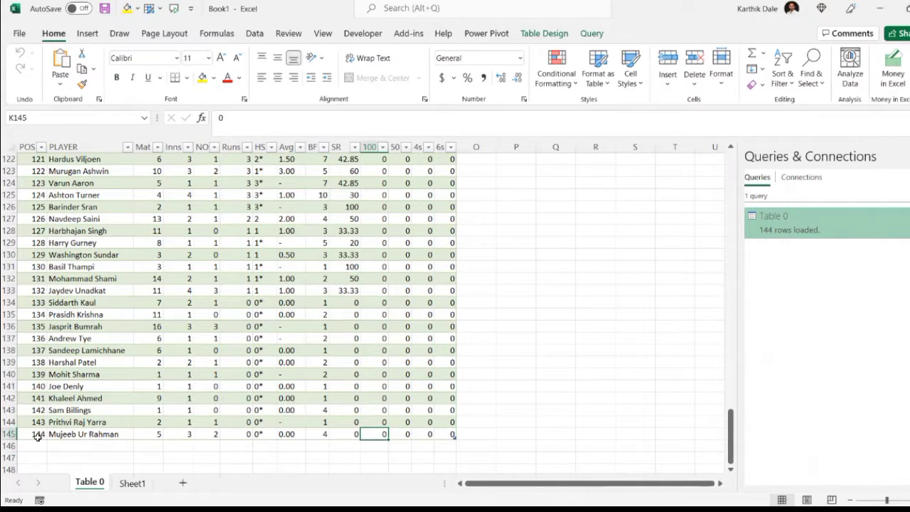
key(ctrl+Up)
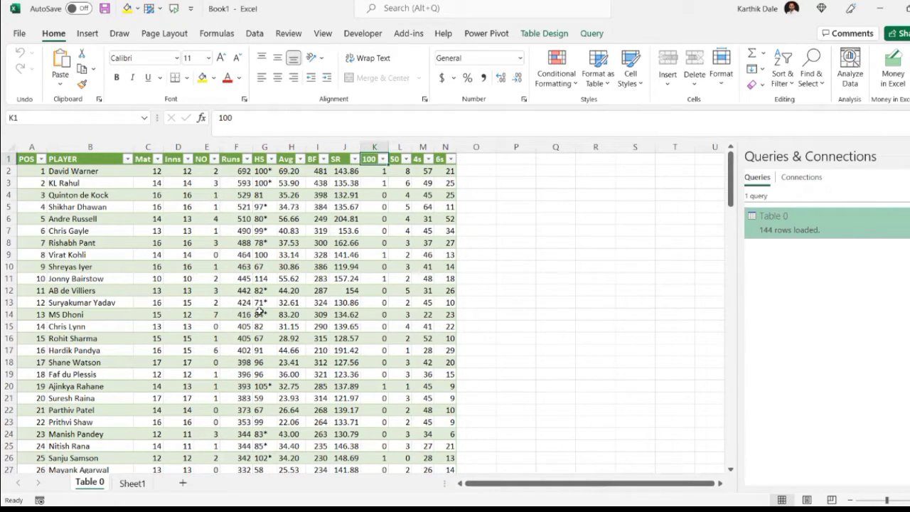
- Delete the Table 0 worksheet together with its leftover Table 0 query
right_click(90, 484)
click(125, 328)
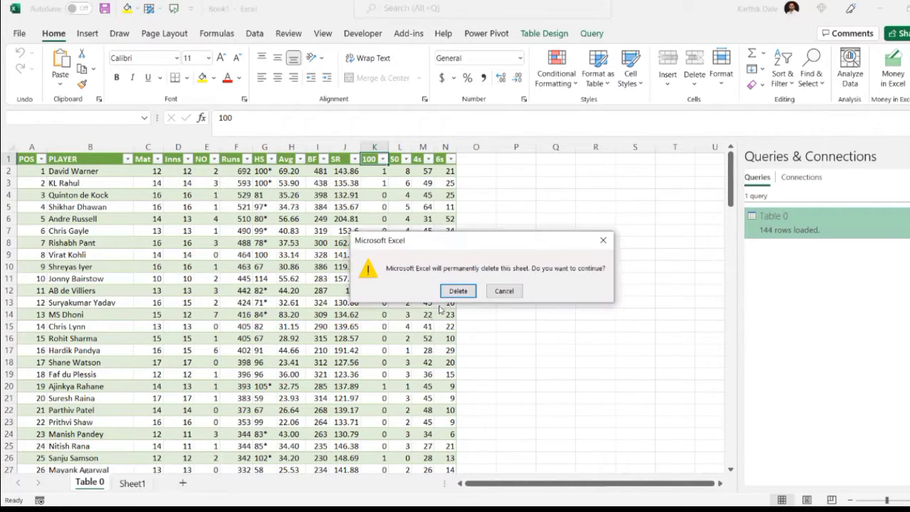
click(455, 291)
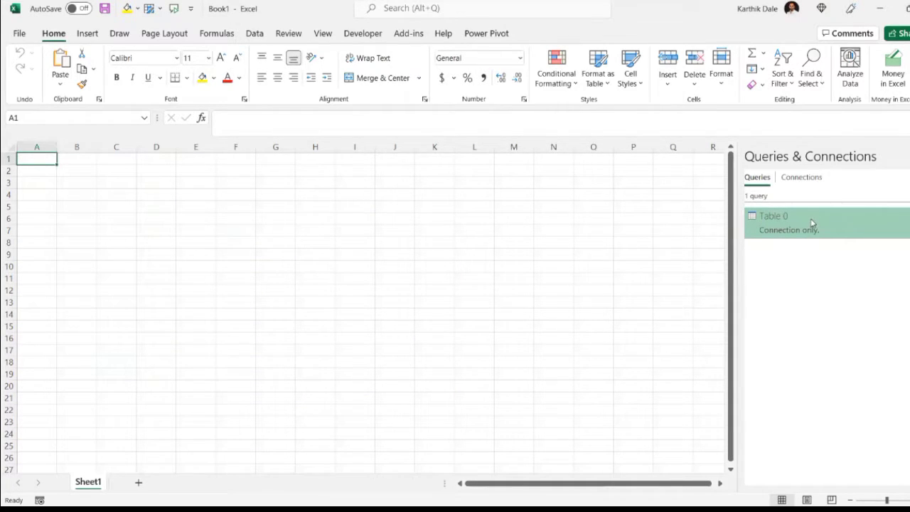
right_click(813, 223)
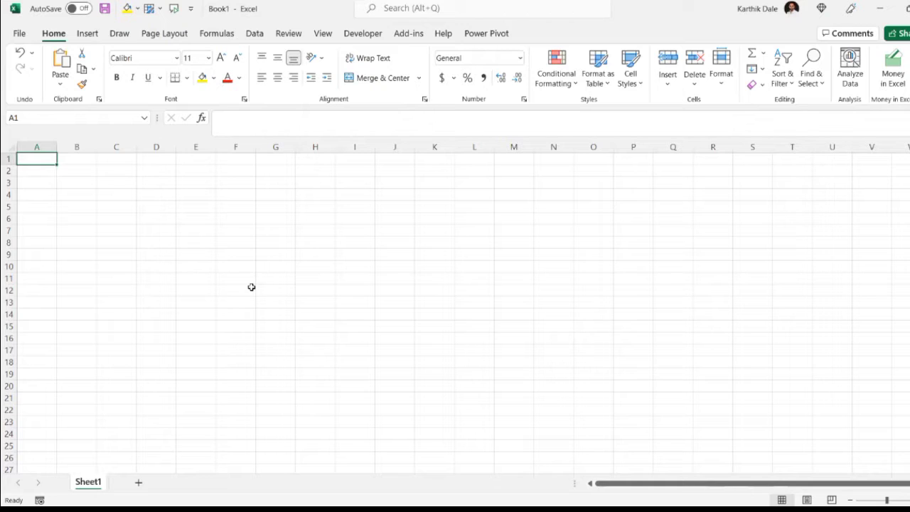
- Launch the Power Query Editor from the empty workbook
click(257, 36)
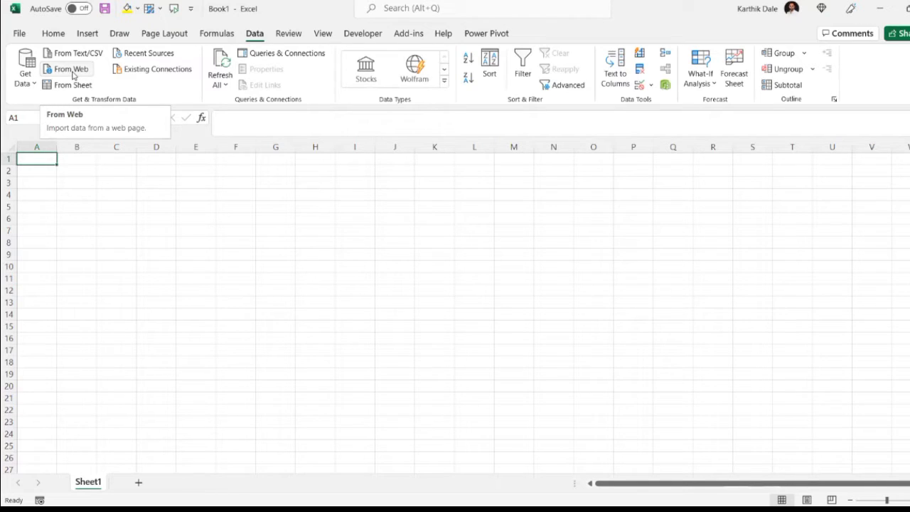
click(31, 83)
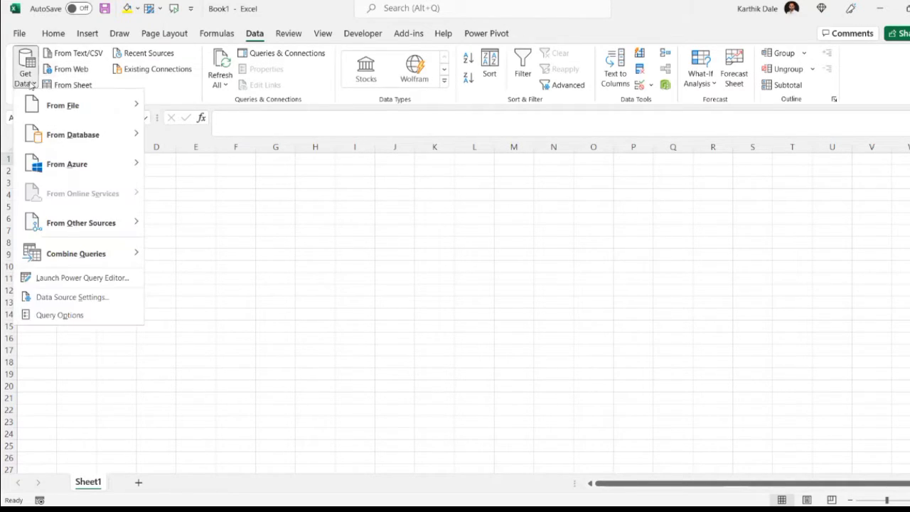
click(76, 282)
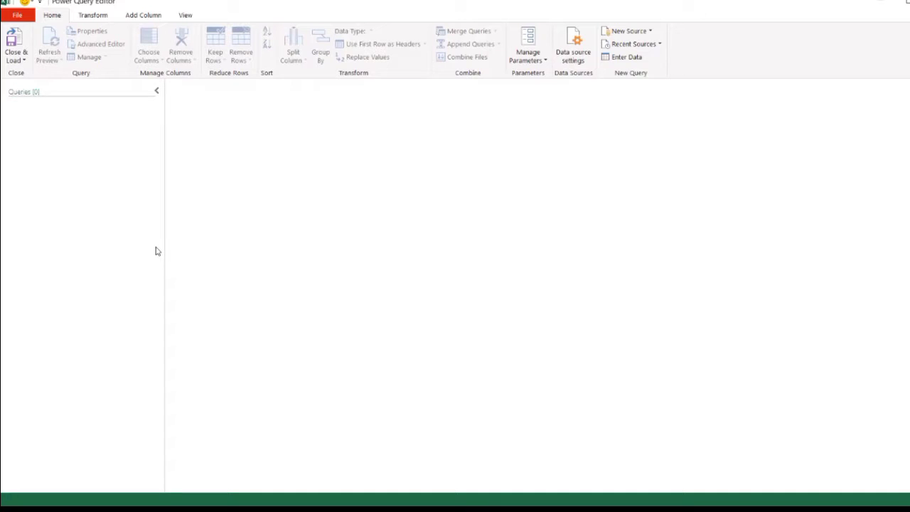
- Create a new query parameter and name it P_Year
click(536, 61)
click(550, 101)
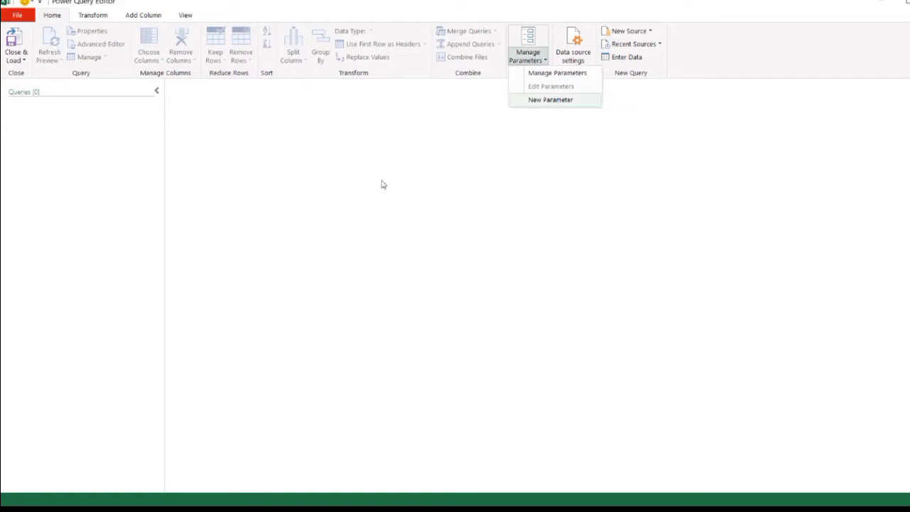
click(459, 103)
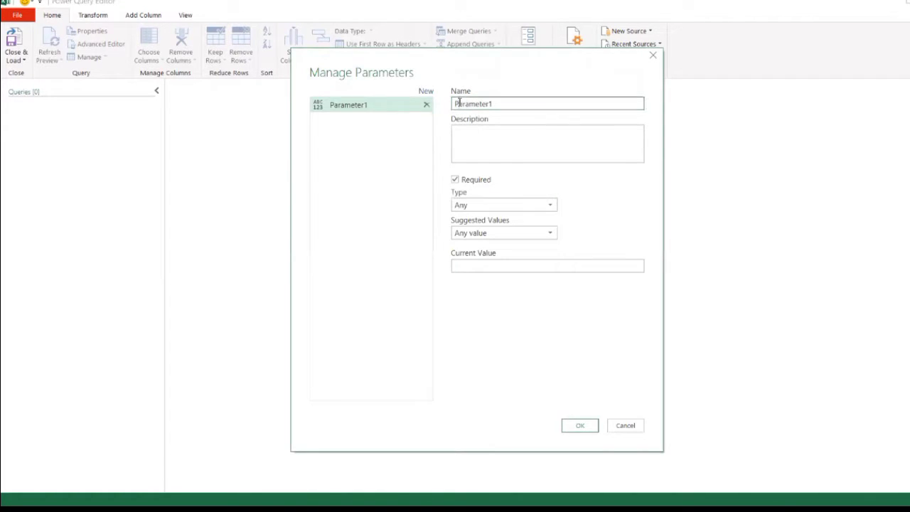
double_click(480, 103)
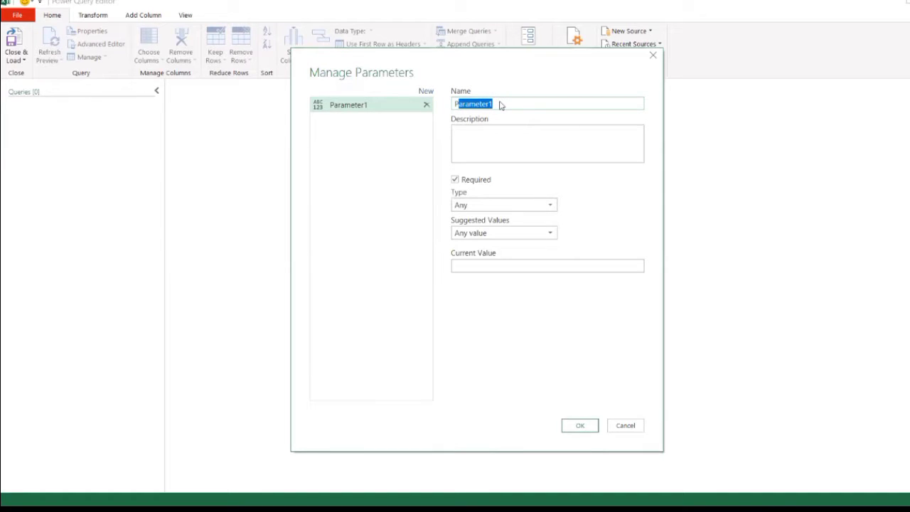
key(BackSpace)
text(_Year)
- Give the P_Year parameter the description "this is my first parameter..."
click(467, 134)
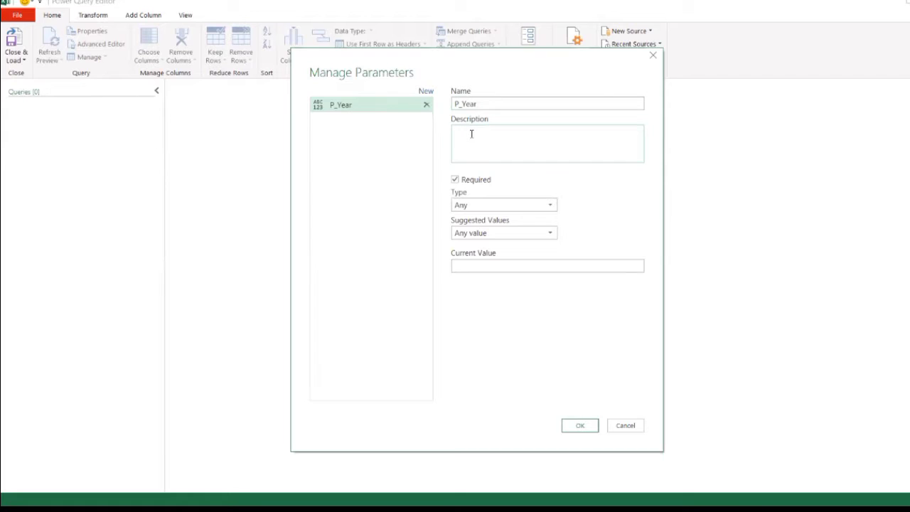
text(this is my first parameter...)
- Set the P_Year parameter's type to Text and its current value to 2021, and accept the parameter
click(492, 207)
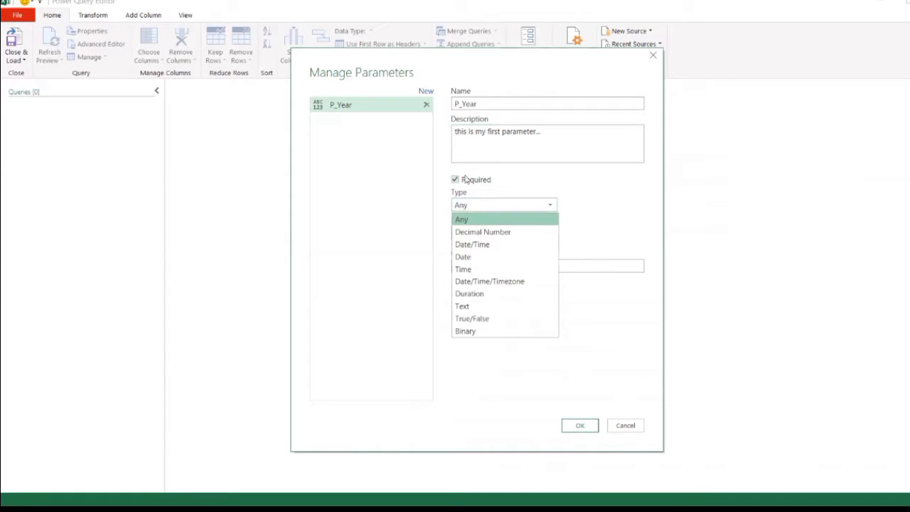
click(473, 307)
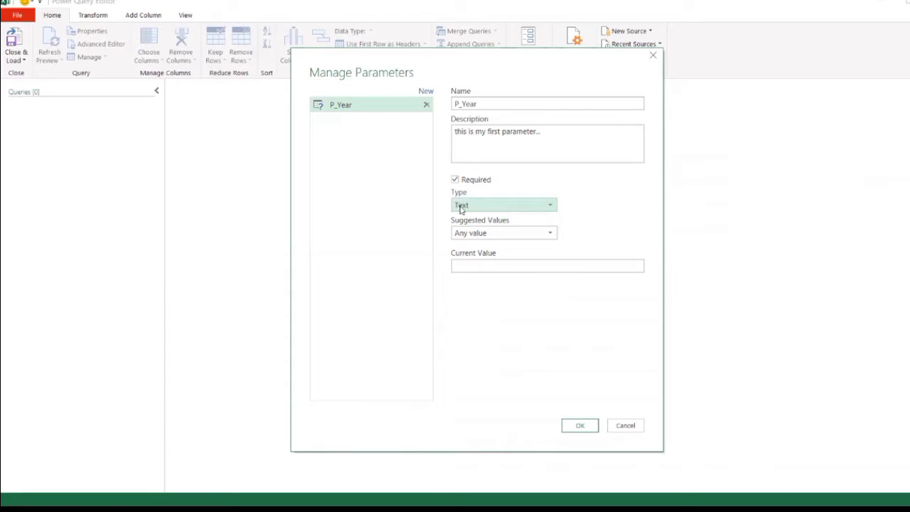
click(479, 269)
text(2021)
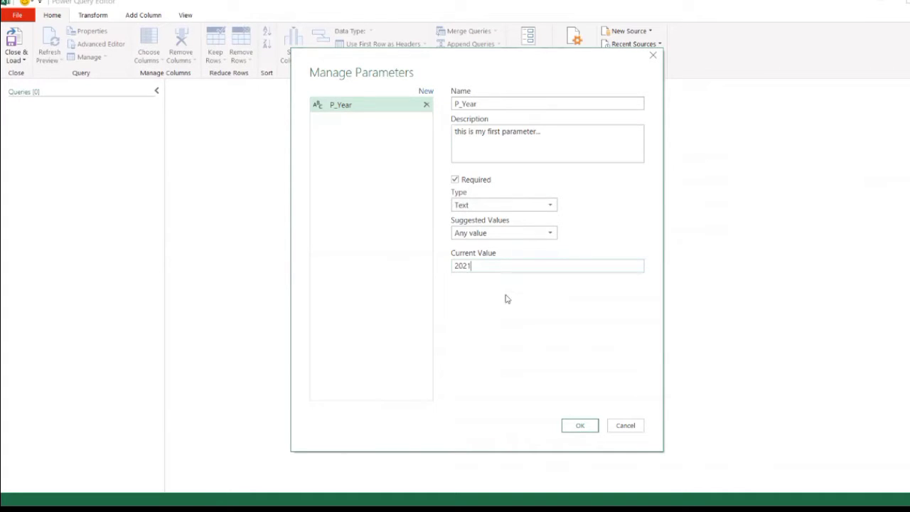
click(582, 425)
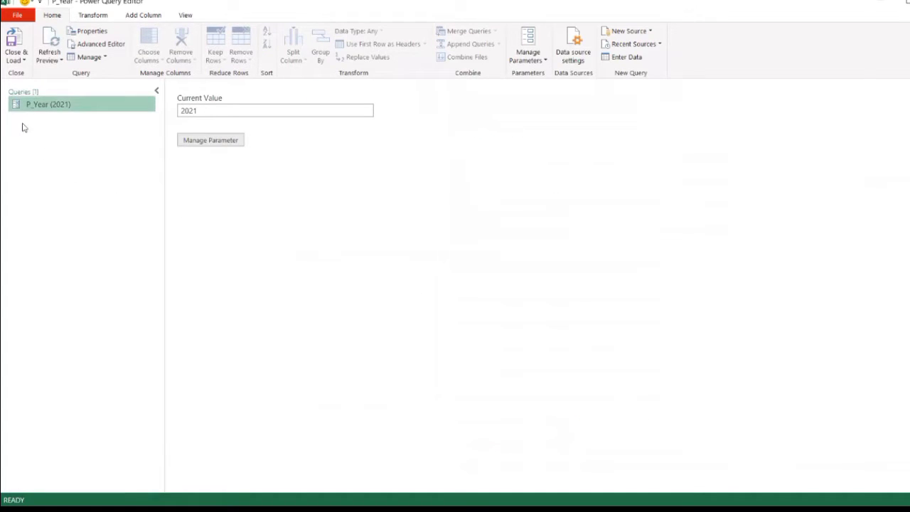
- Start a new query from a web source, using the advanced option with separate URL parts
right_click(60, 144)
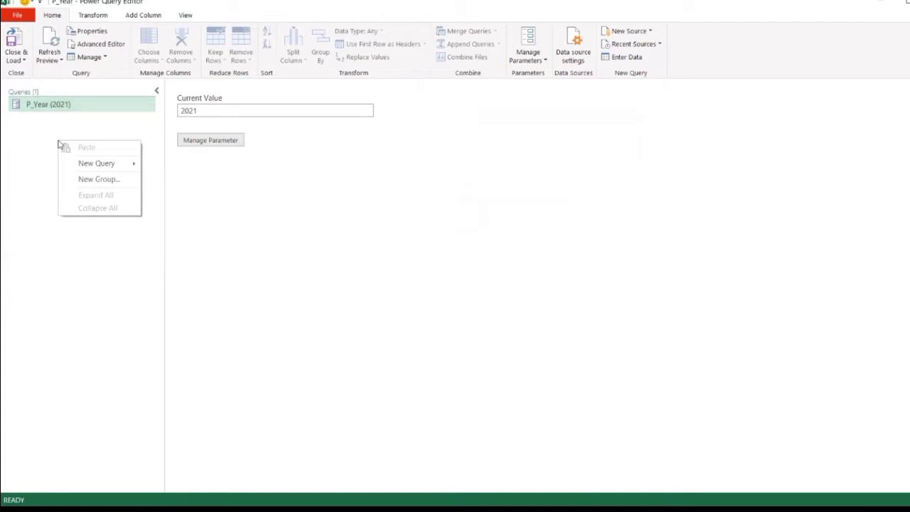
click(33, 118)
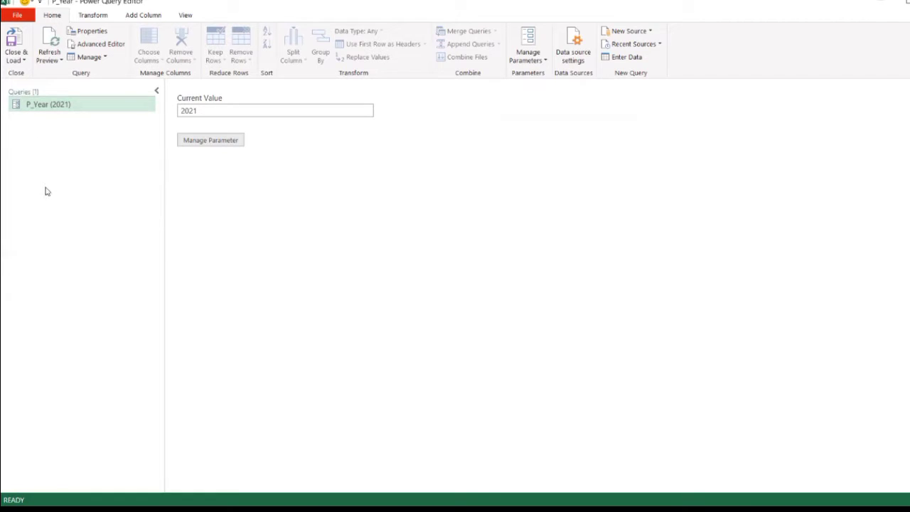
right_click(50, 147)
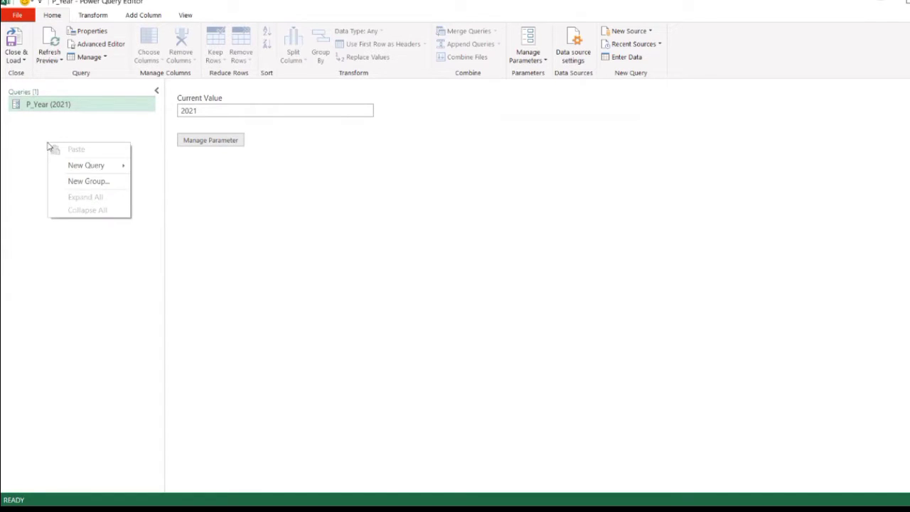
mouse_move(91, 167)
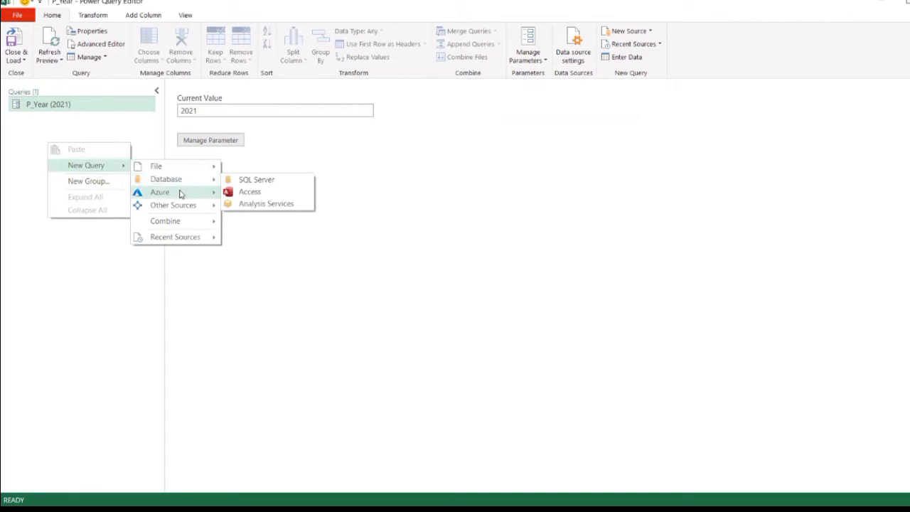
mouse_move(178, 205)
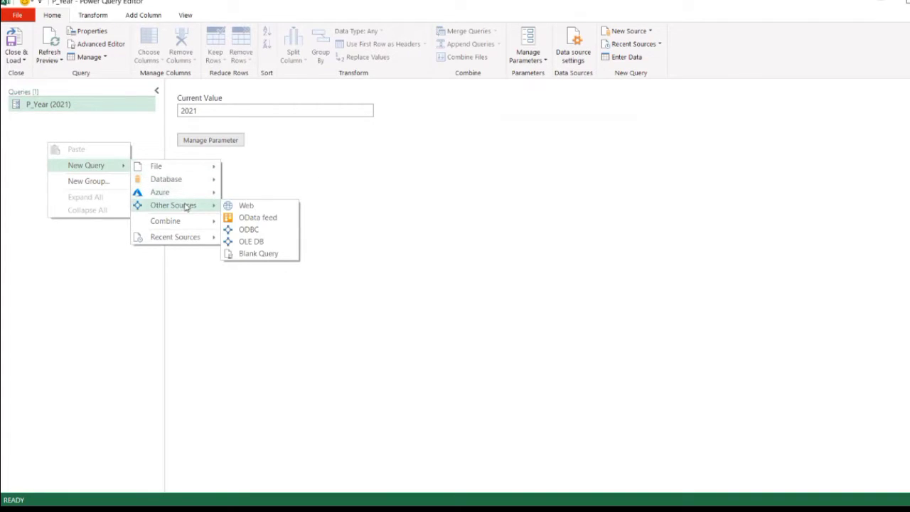
click(242, 206)
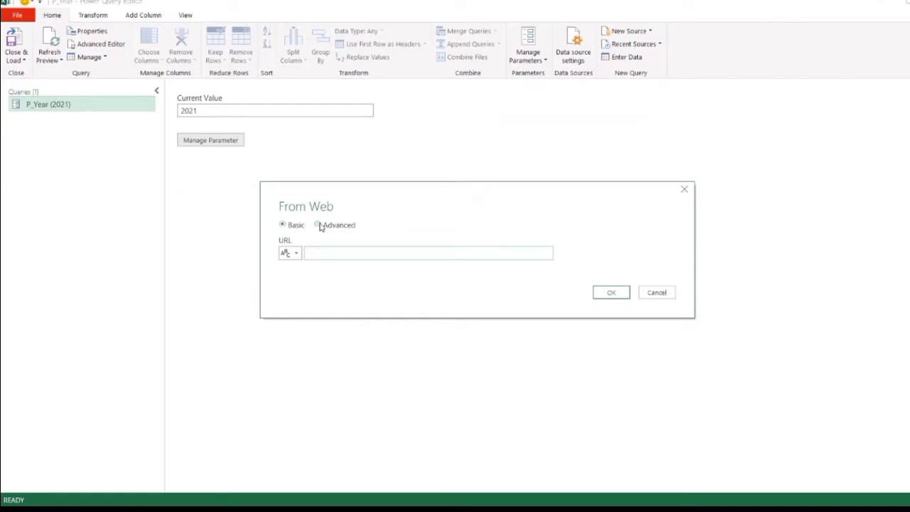
click(318, 225)
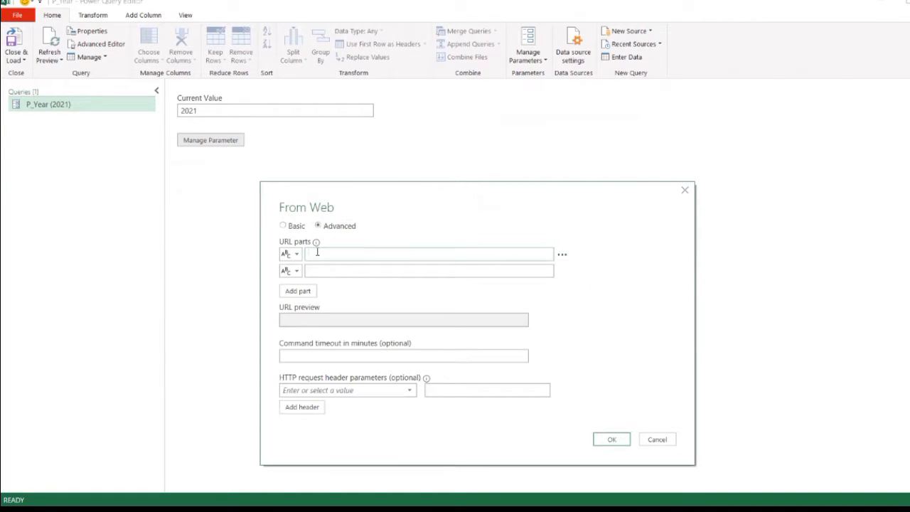
click(317, 254)
text(https://www.iplt20.com/stats/2019/most-runs)
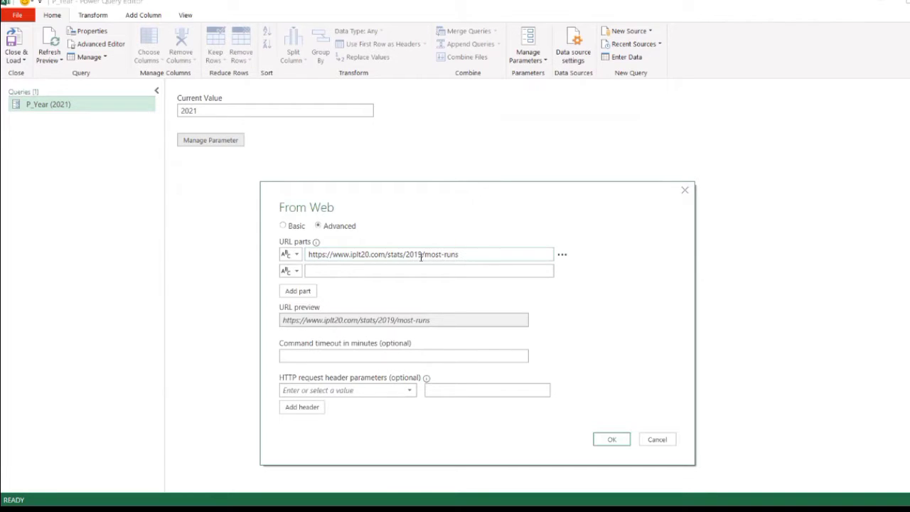
drag(406, 253, 463, 259)
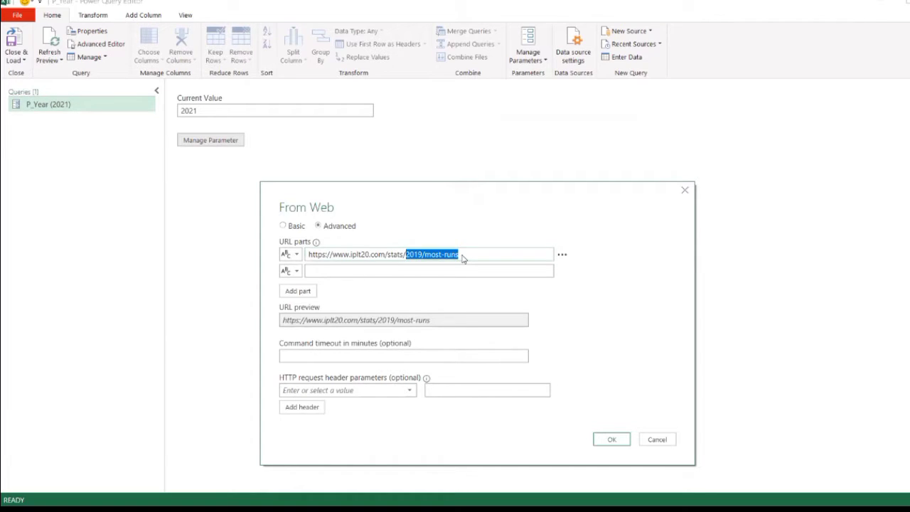
key(ctrl+x)
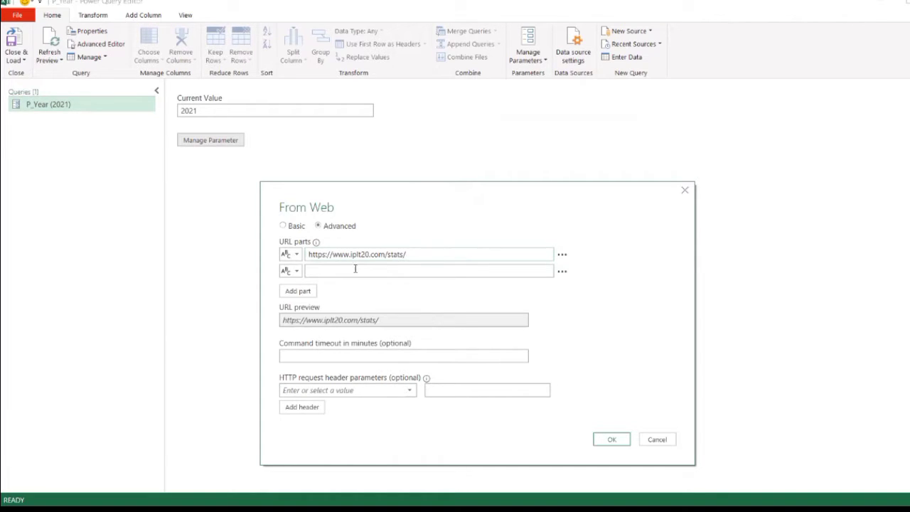
- Make the second URL part a parameter that uses P_Year
click(316, 270)
click(297, 271)
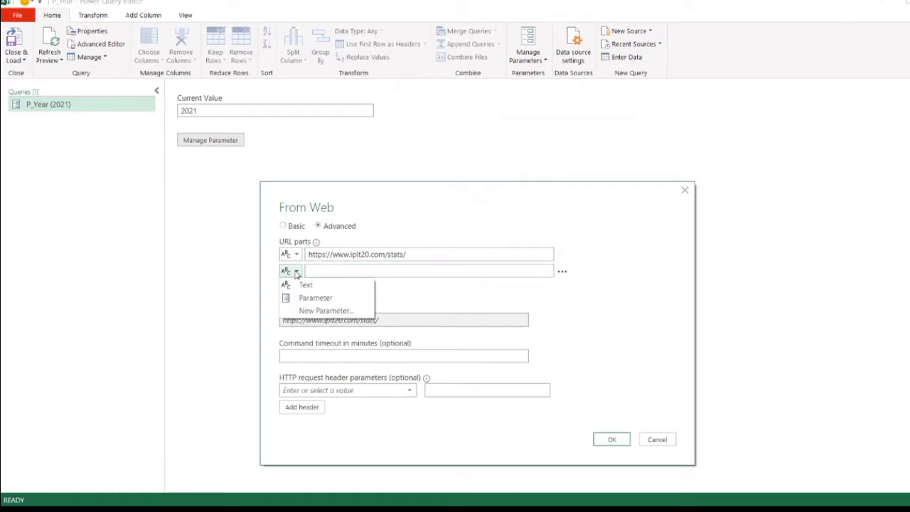
click(298, 300)
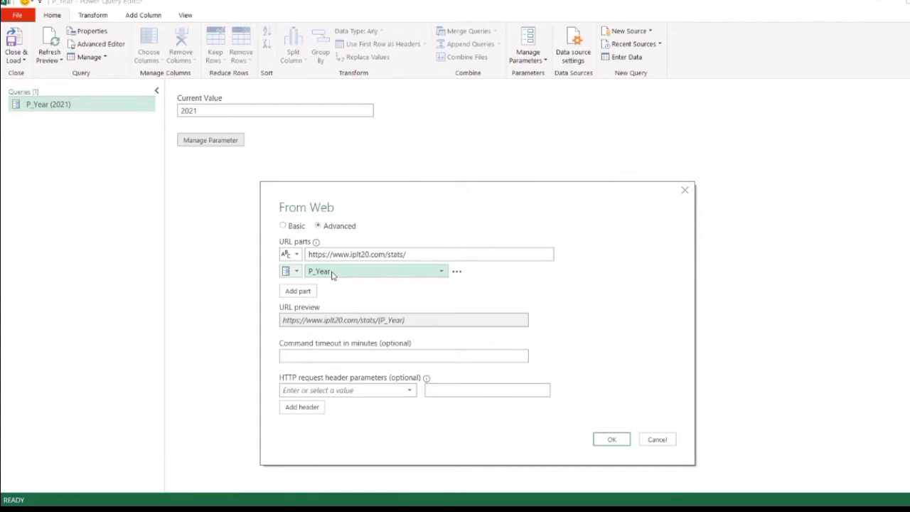
- Add a third URL part containing /most-runs and connect to the assembled web address
click(304, 293)
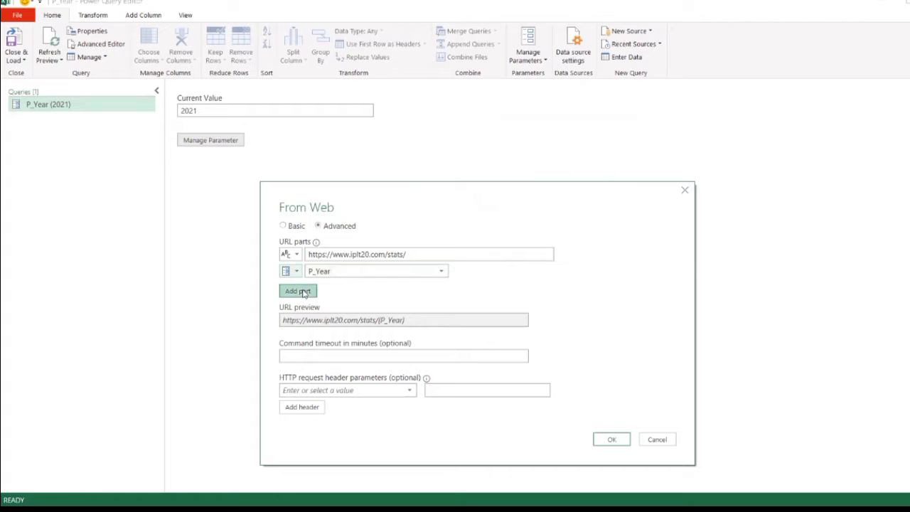
click(323, 288)
key(ctrl+v)
drag(325, 287, 307, 287)
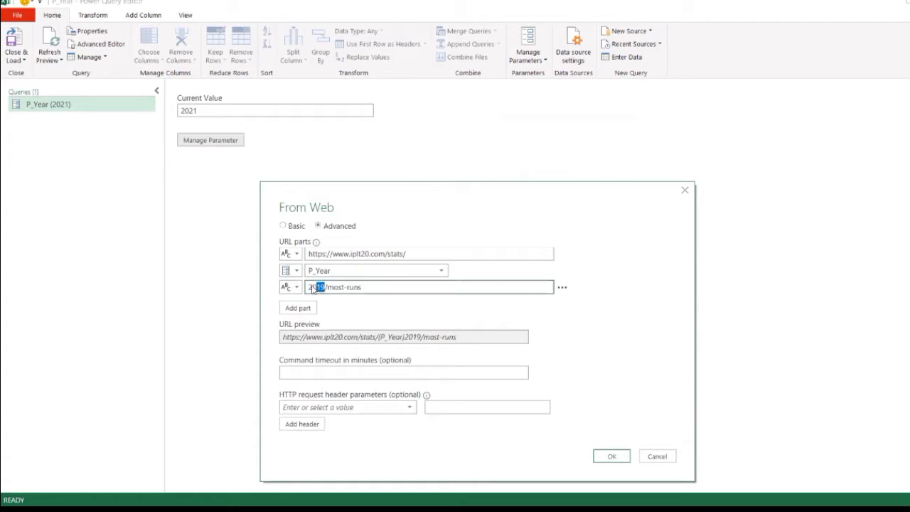
key(BackSpace)
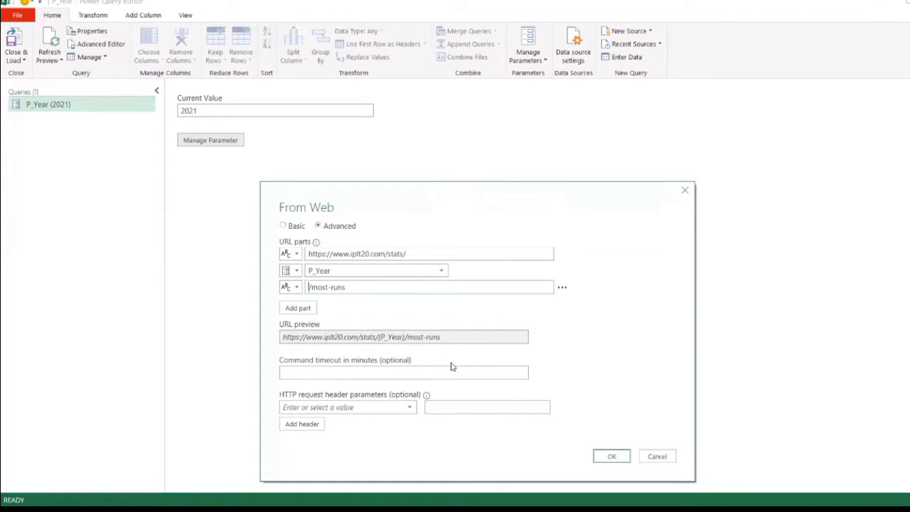
click(604, 456)
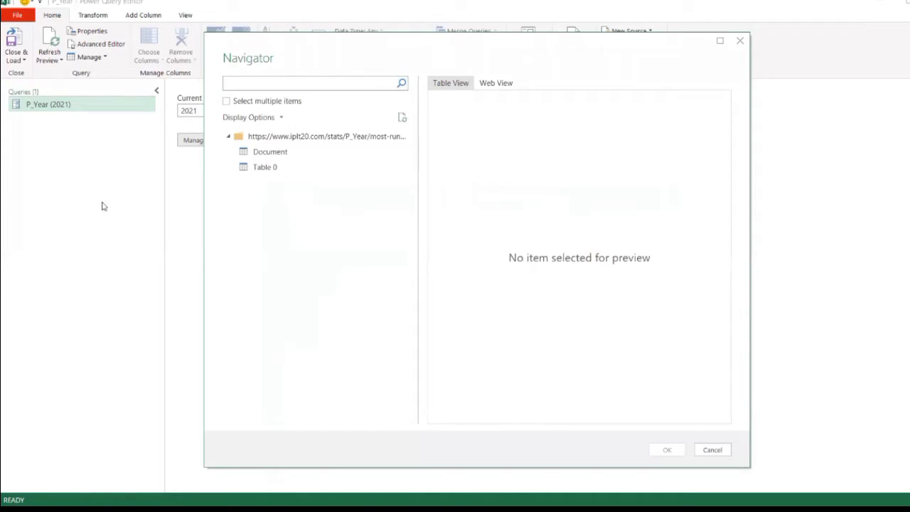
- Preview Table 0 from the web page and bring it into the editor as a query
click(271, 156)
click(274, 170)
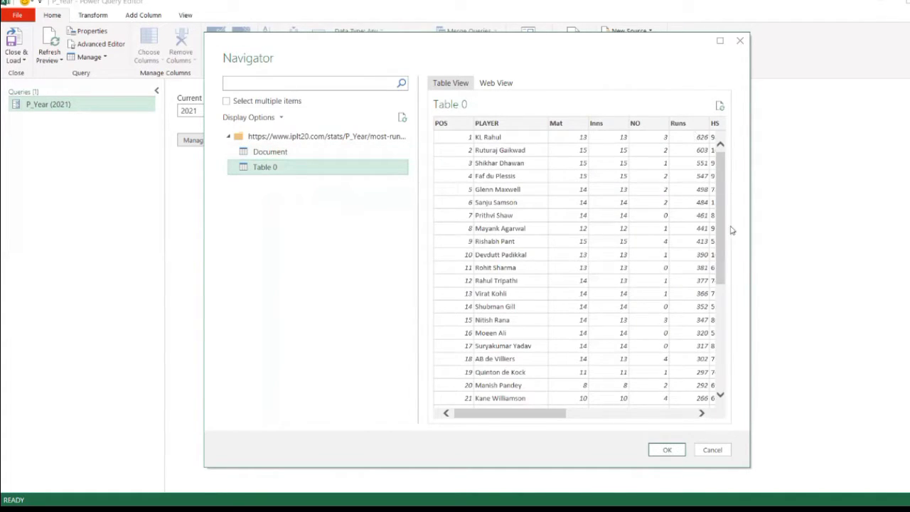
drag(532, 413, 463, 421)
click(672, 451)
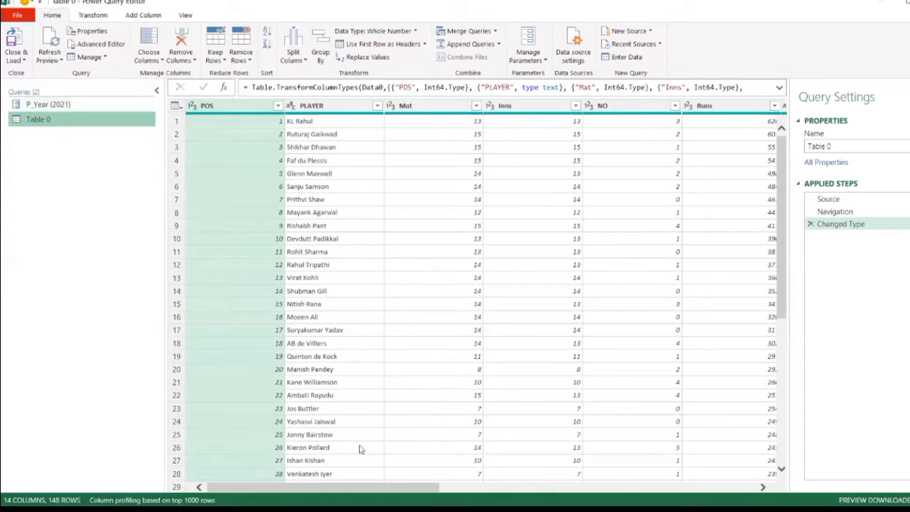
- Rename the Table 0 query as Qry_IPL_Data_2021
drag(324, 487, 224, 487)
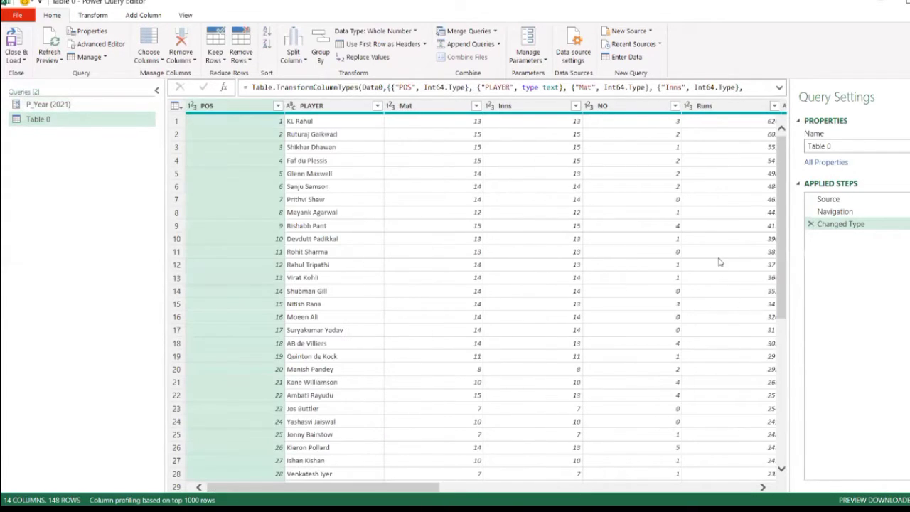
click(833, 146)
text(Q)
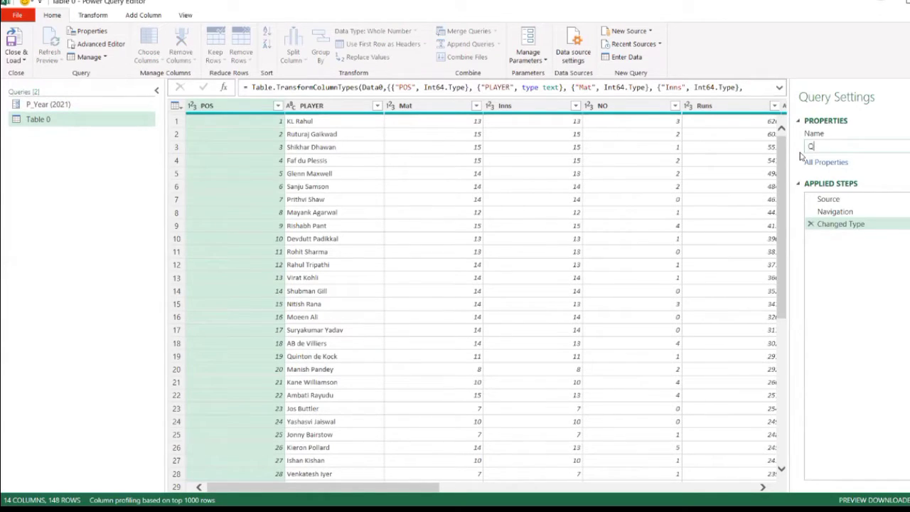
text(ry_IPL_D)
key(BackSpace)
text(ata_2021)
key(Return)
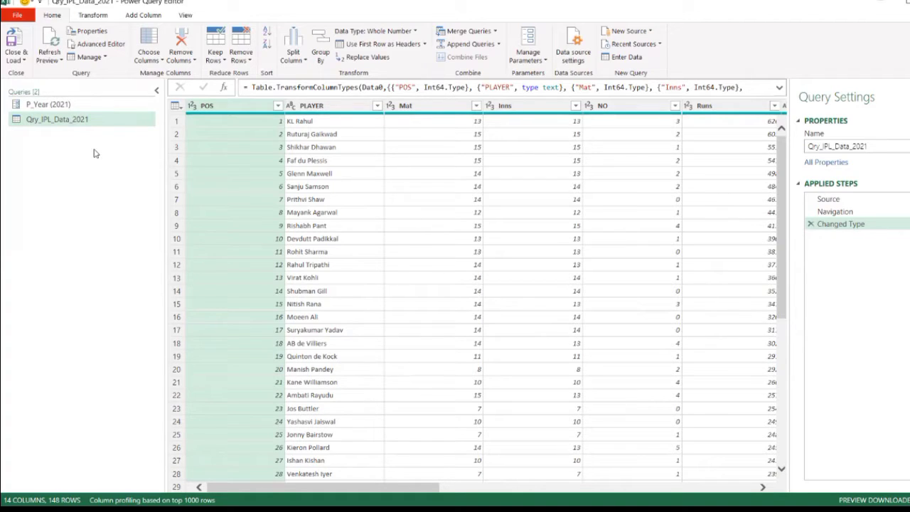
- Create a function named func_IPL_Data from the Qry_IPL_Data_2021 query
click(53, 121)
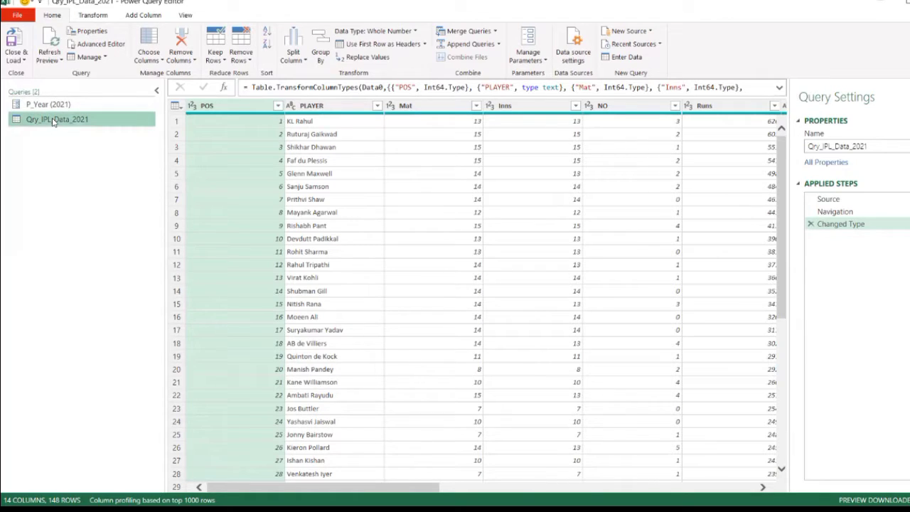
right_click(53, 122)
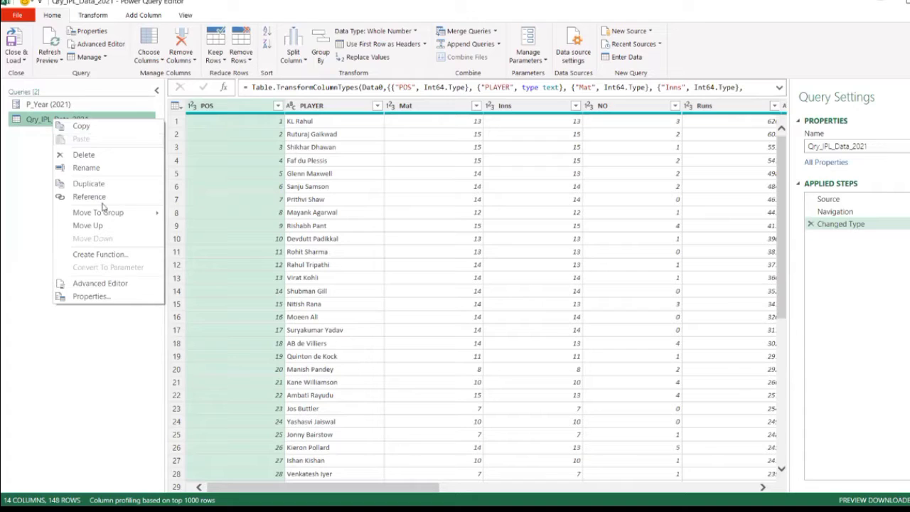
click(99, 254)
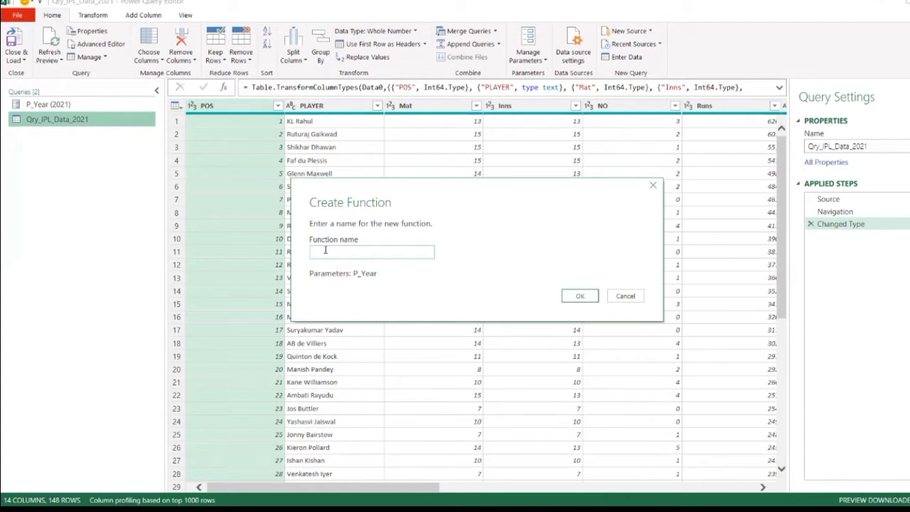
text(func_IPL_Data)
click(583, 297)
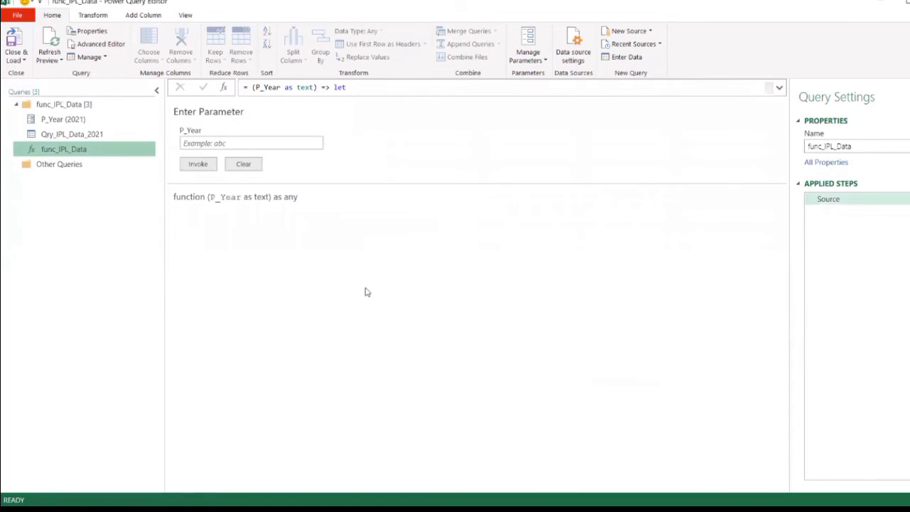
- Review the grouped query and parameter, and invoke func_IPL_Data with P_Year set to 2020
click(55, 138)
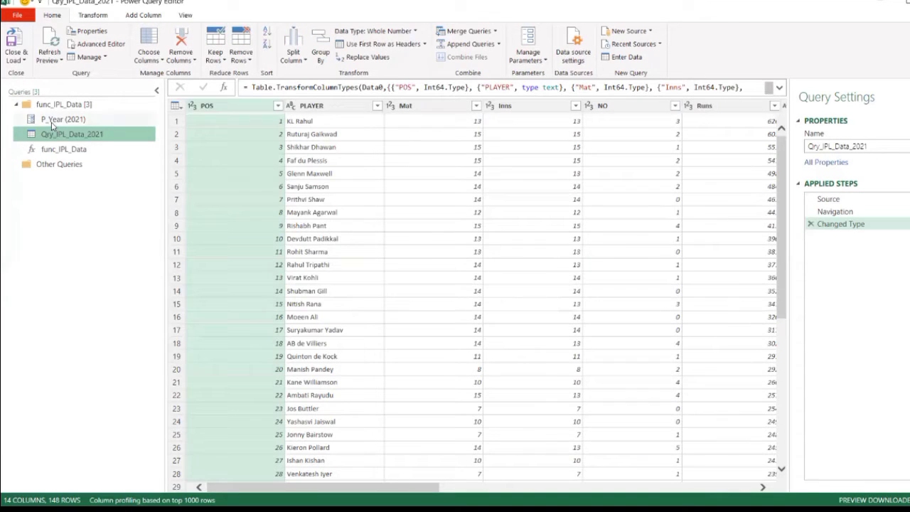
click(52, 122)
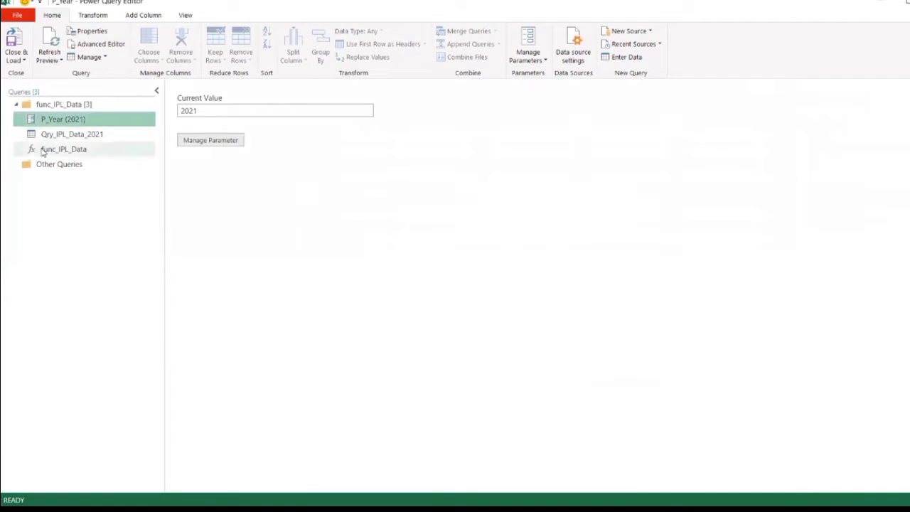
click(44, 150)
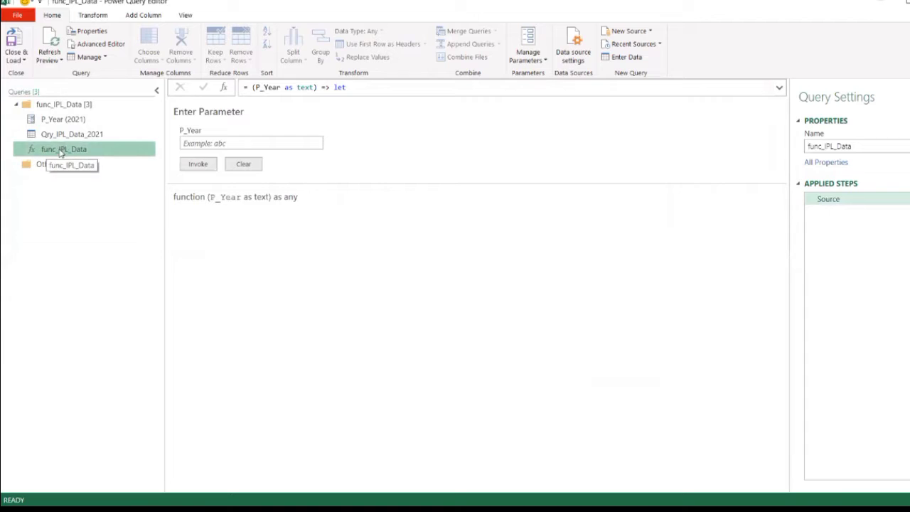
click(193, 142)
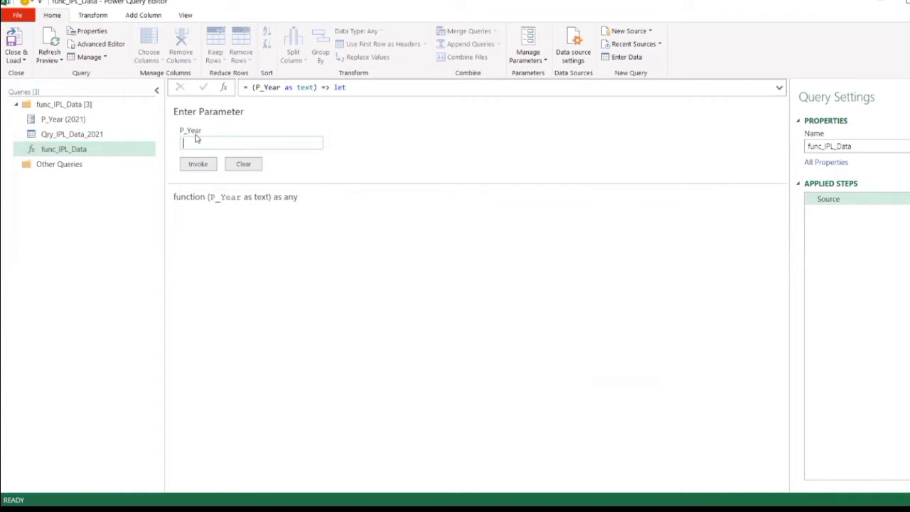
text(2020)
click(203, 164)
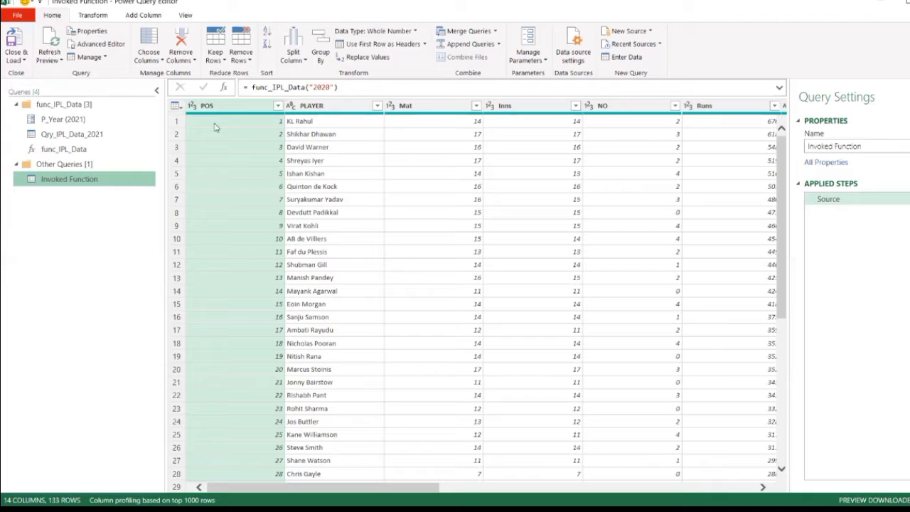
- Invoke func_IPL_Data again with P_Year set to 2010 and compare the output with the 2020 result
click(67, 149)
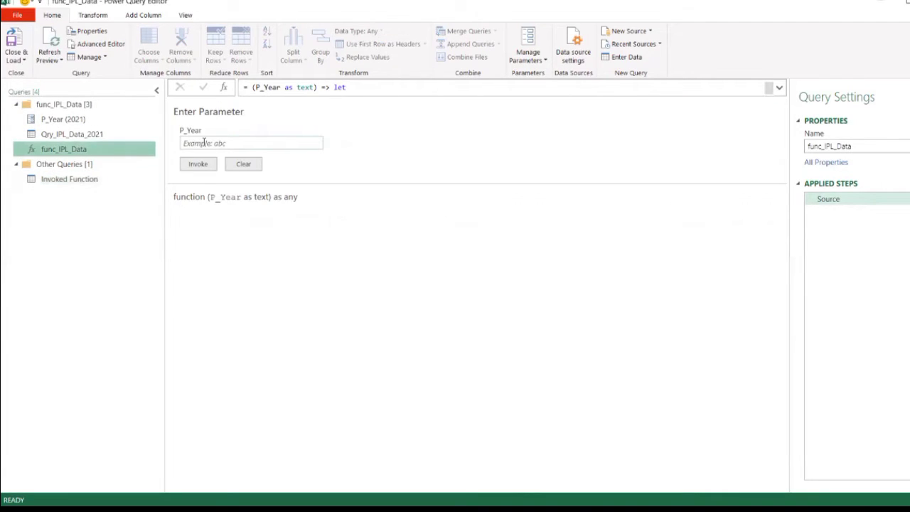
click(204, 142)
text(2010)
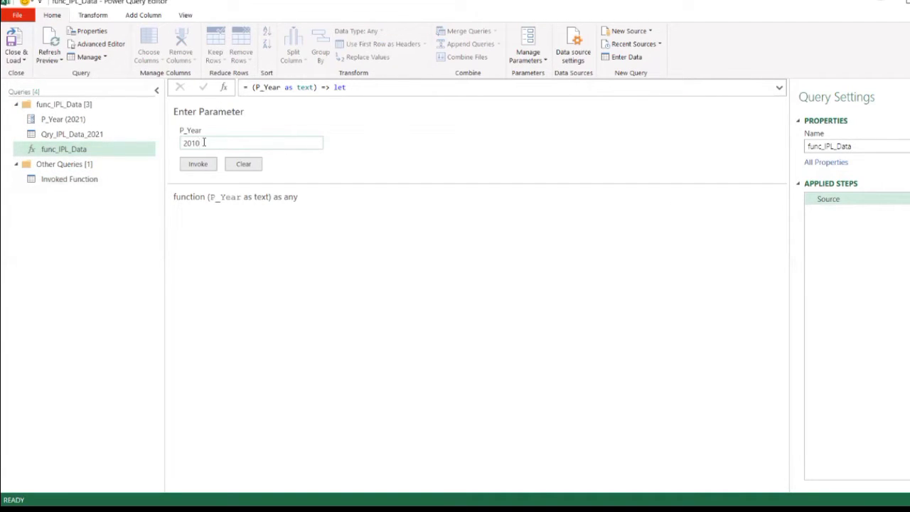
click(201, 164)
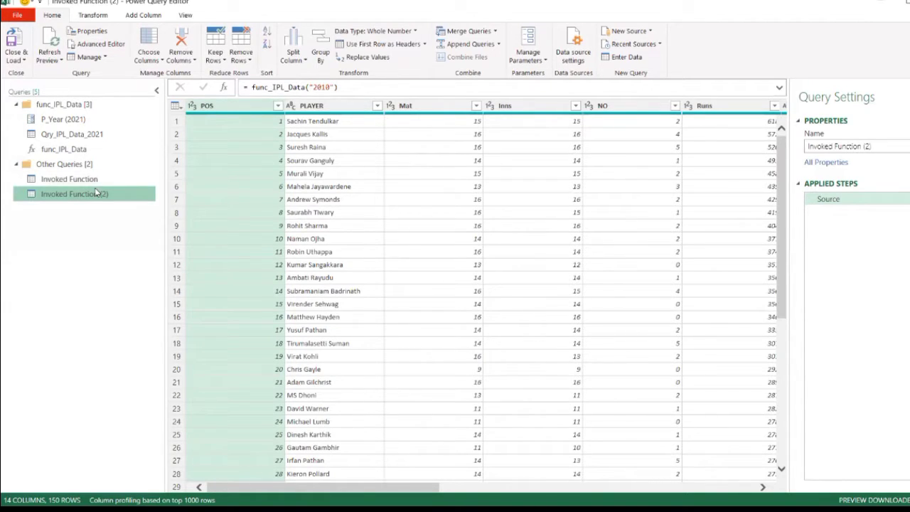
click(68, 180)
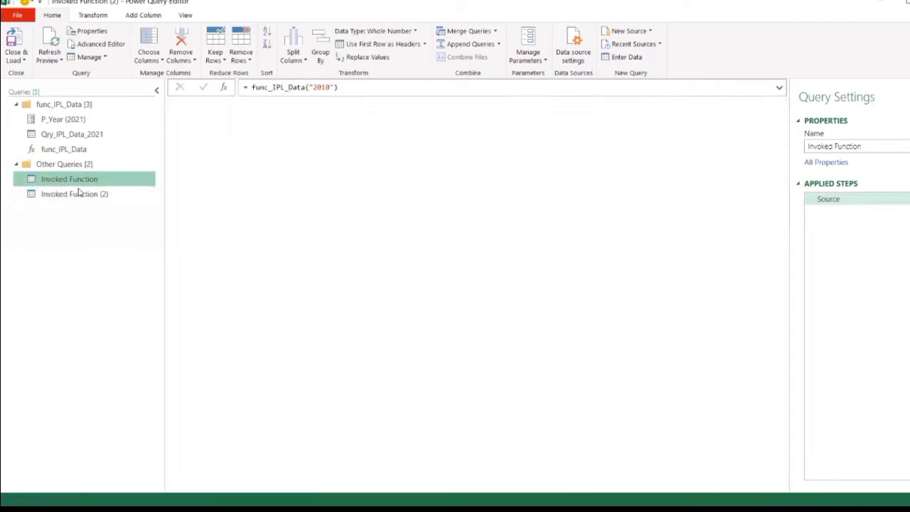
click(75, 194)
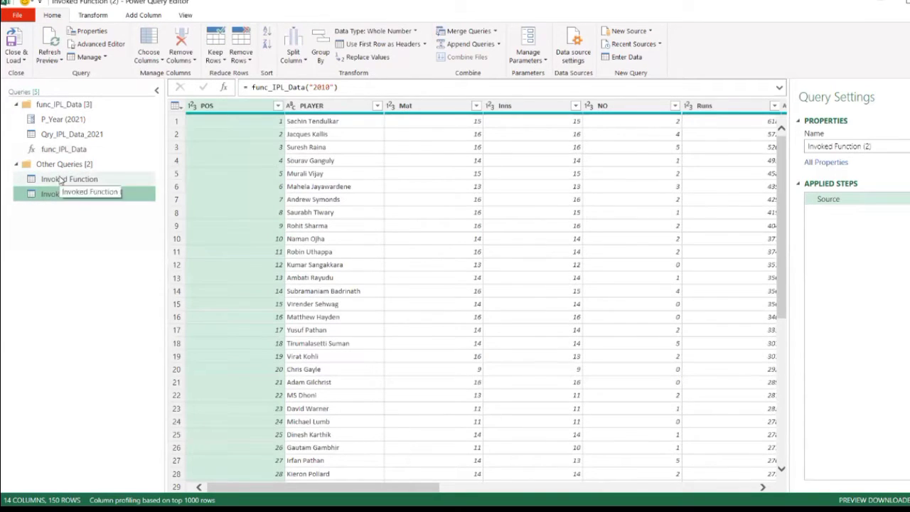
click(64, 179)
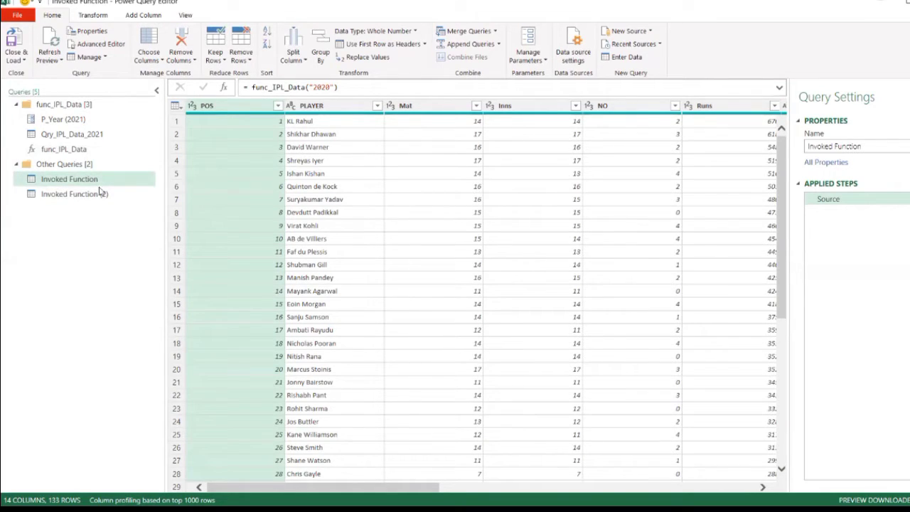
- Add a new blank query to the func_IPL_Data group
click(64, 151)
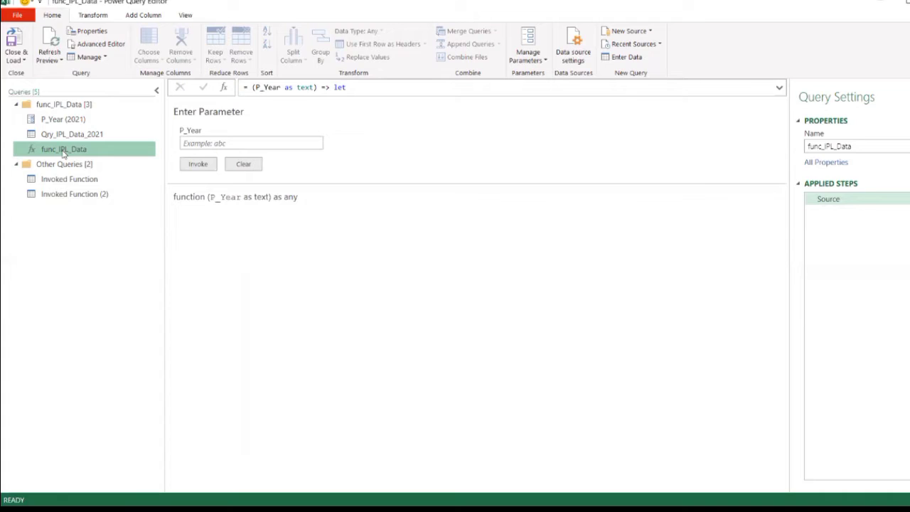
right_click(64, 223)
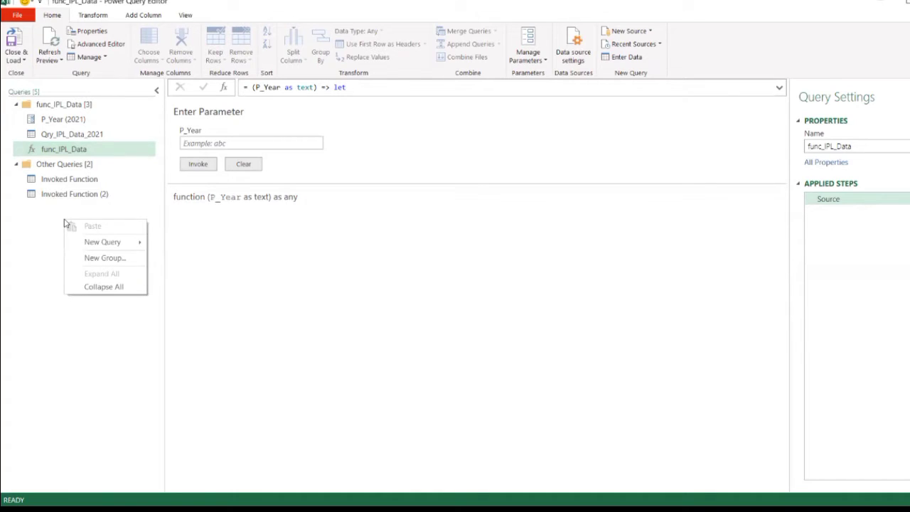
mouse_move(93, 243)
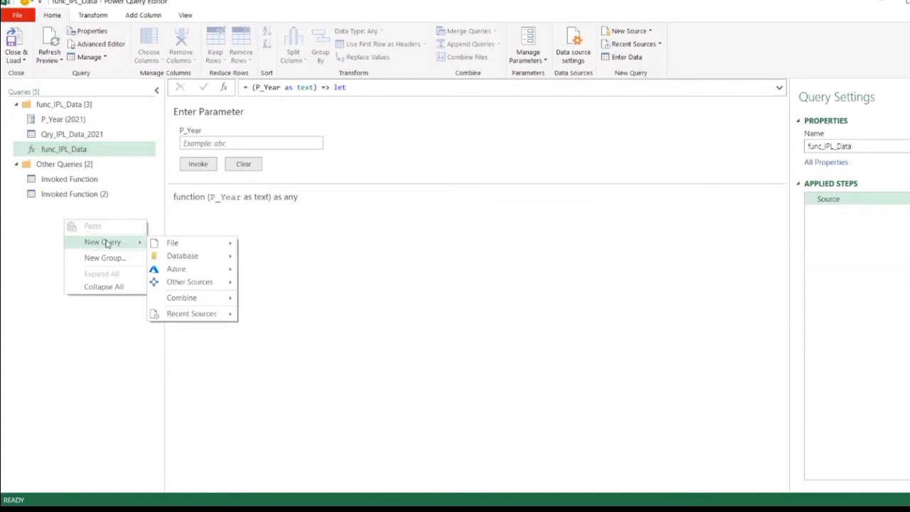
mouse_move(190, 298)
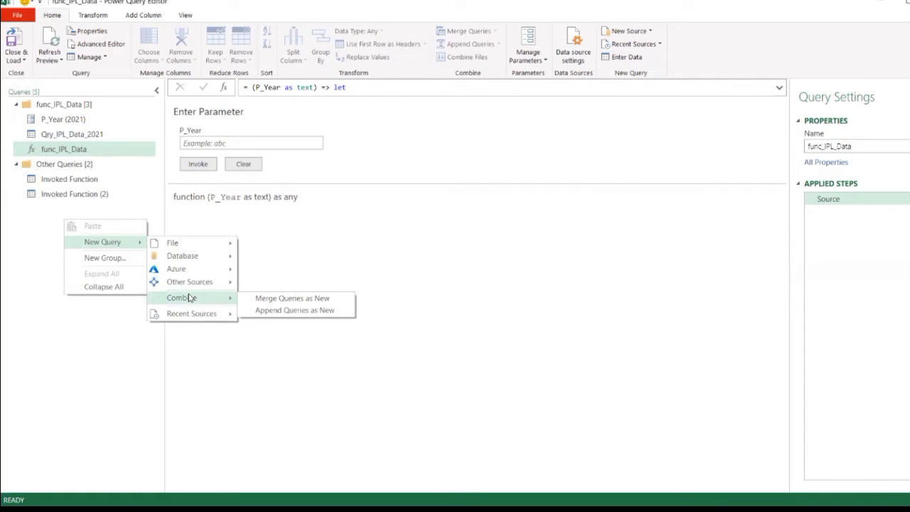
mouse_move(200, 246)
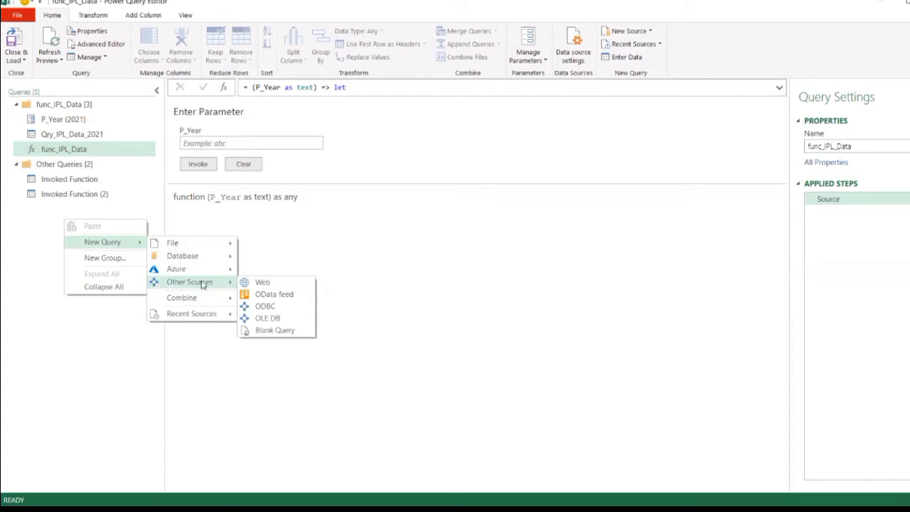
click(265, 331)
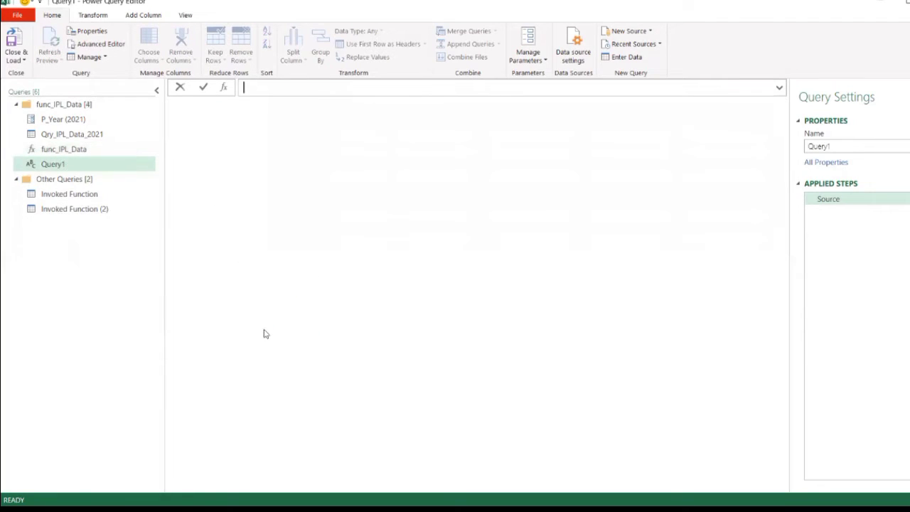
- Generate a list of season years in the blank query with the formula =List.Numbers(2008,14,1)
click(254, 92)
text(=Li)
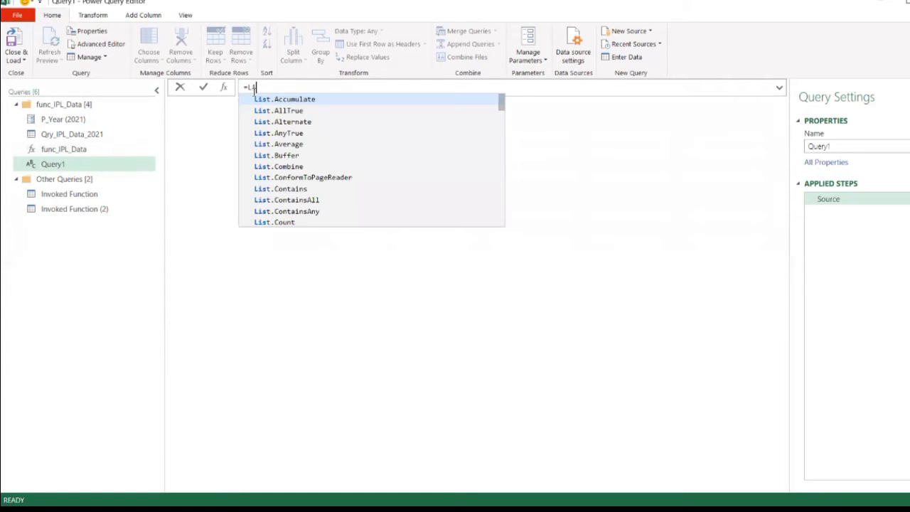
text(st.Numb)
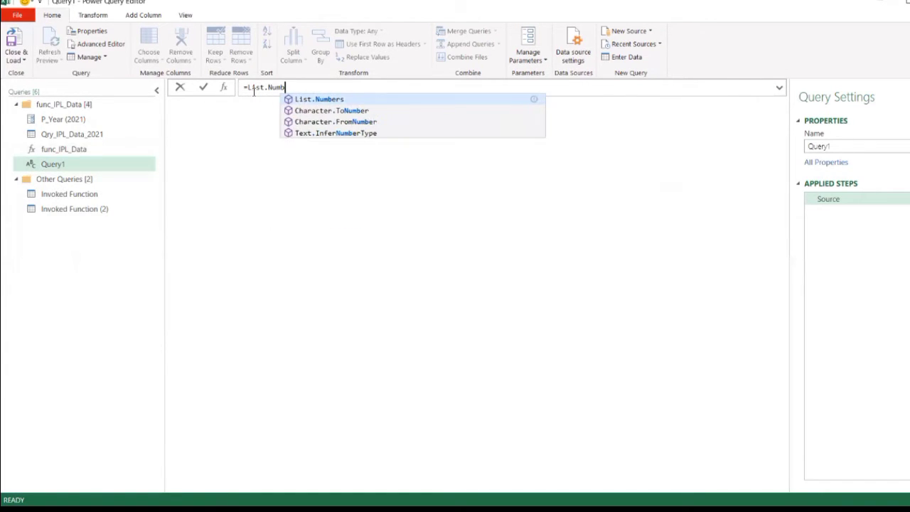
text(ers)
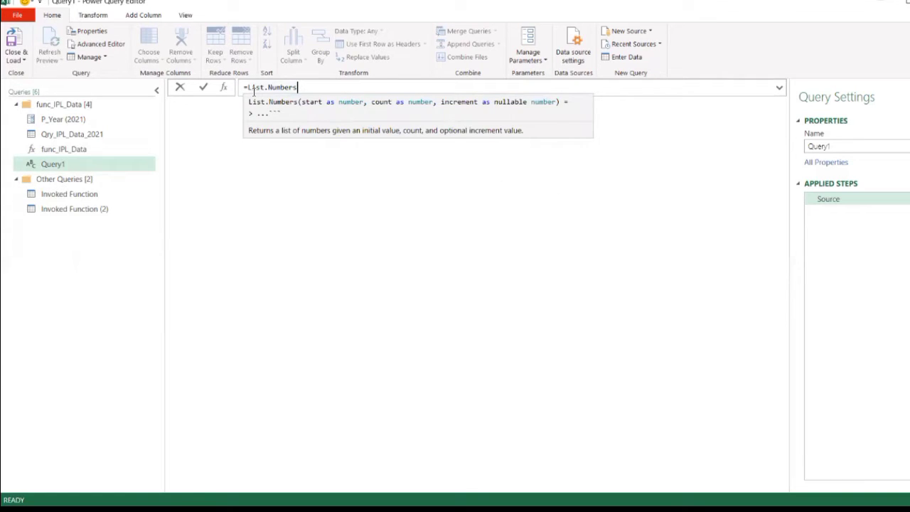
text(()
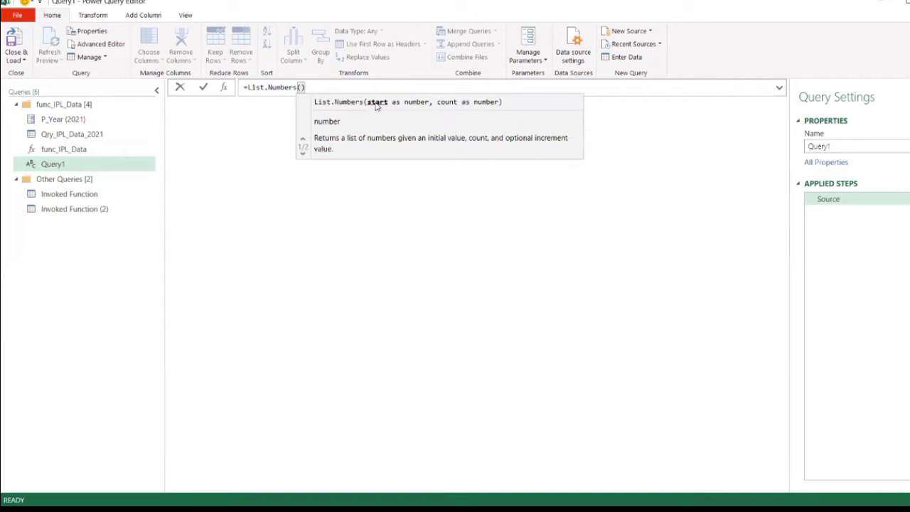
text(2008)
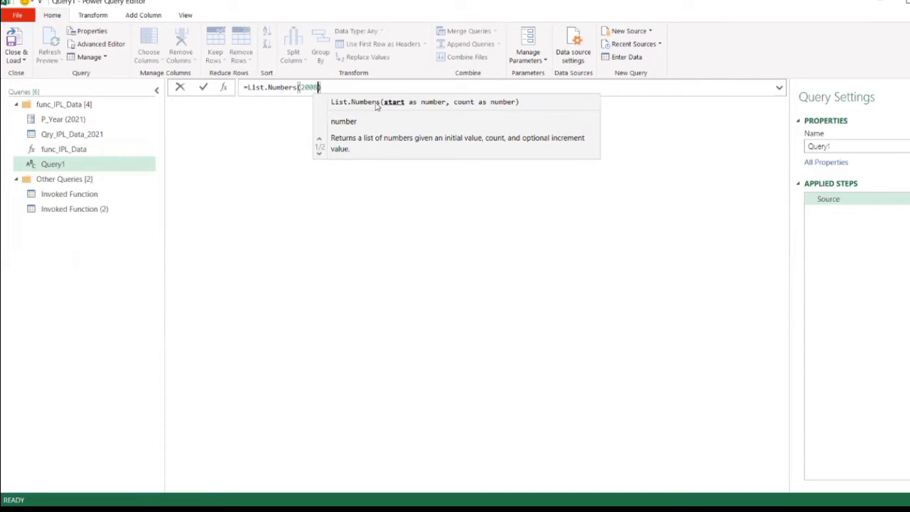
text(,)
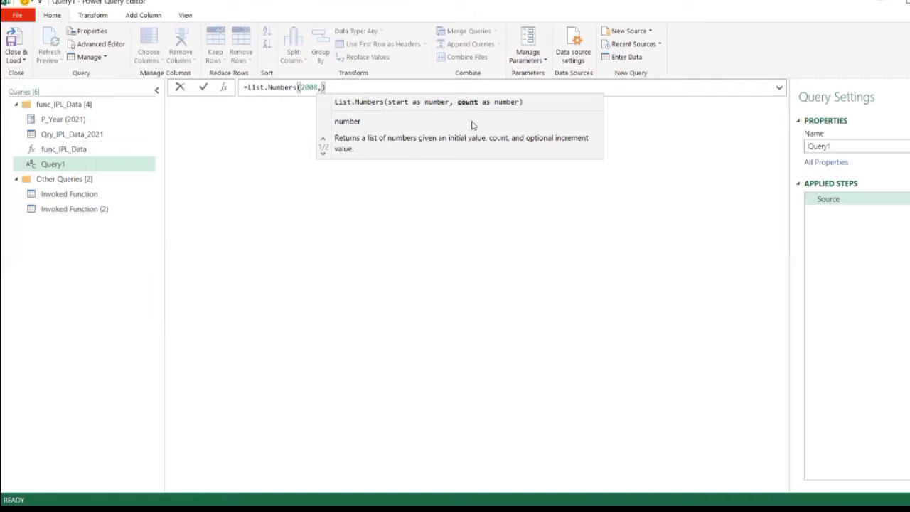
text(14)
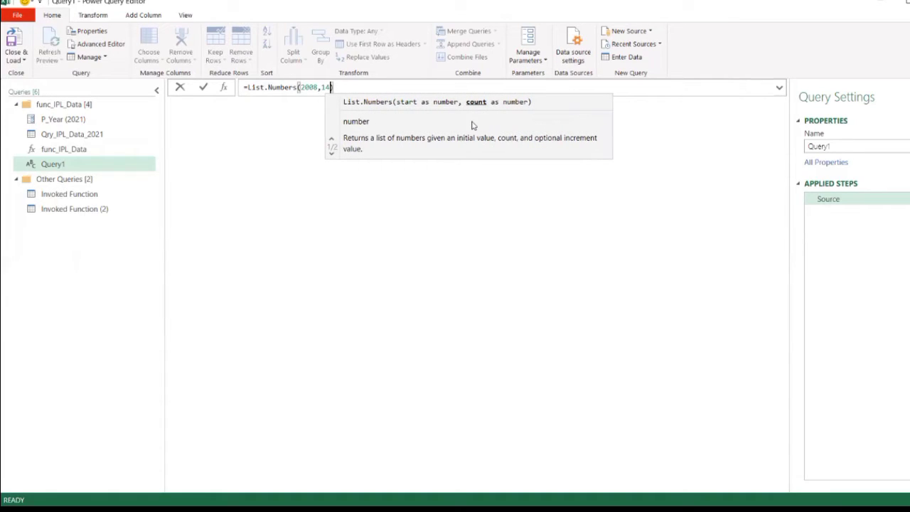
text(,)
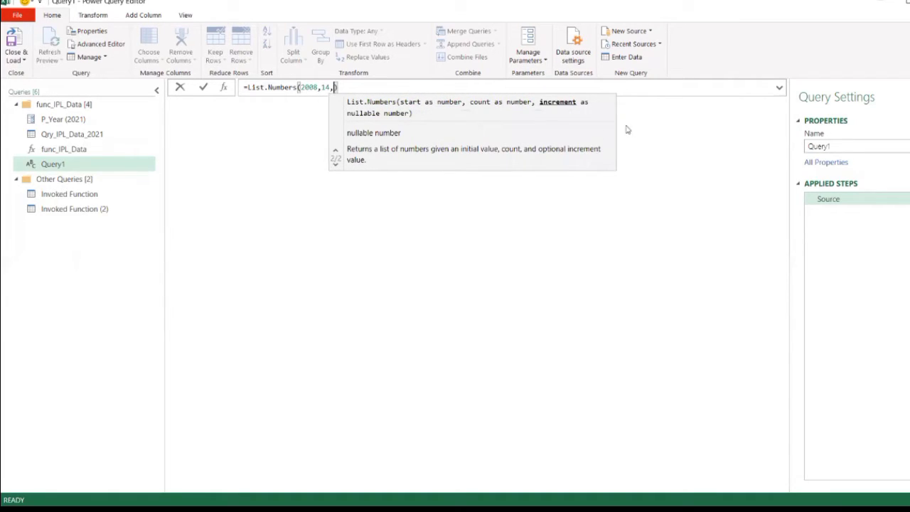
text(1)
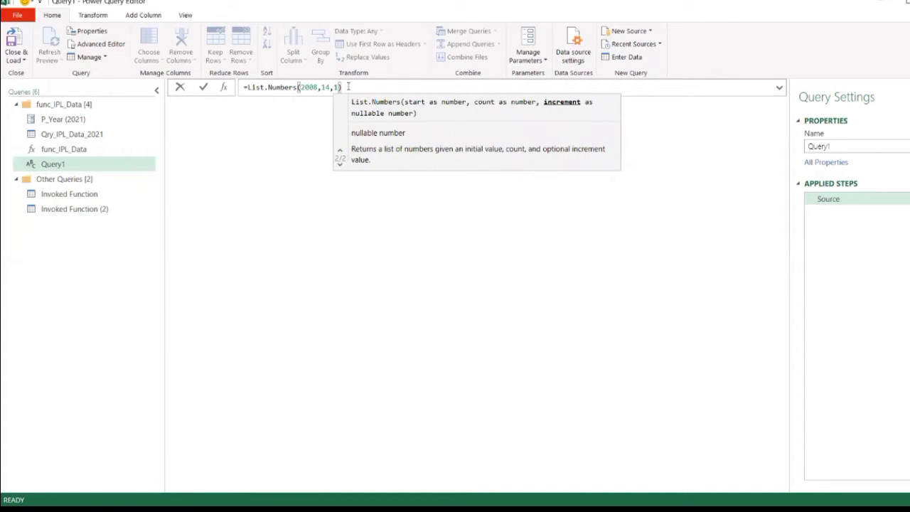
click(203, 88)
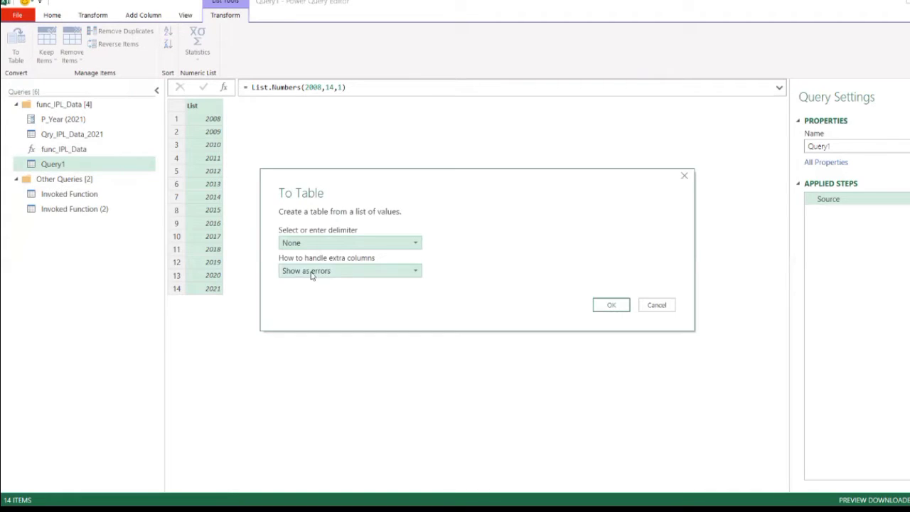
- Convert the year list to a table with no delimiter and extra columns shown as errors, and set Column1's data type to Text
click(611, 305)
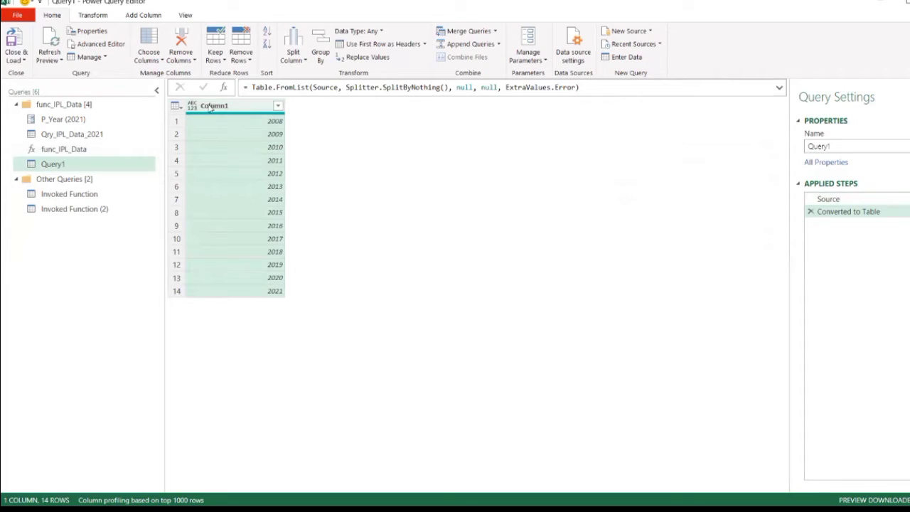
click(191, 107)
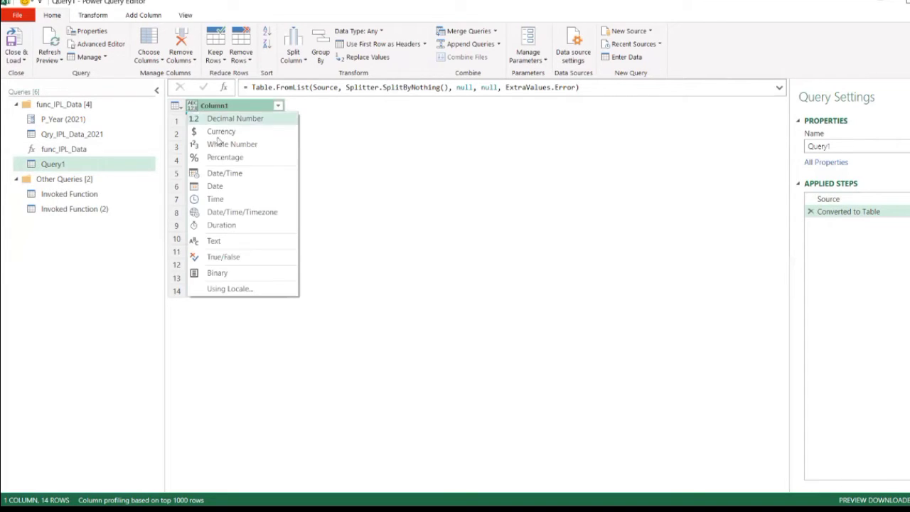
click(221, 242)
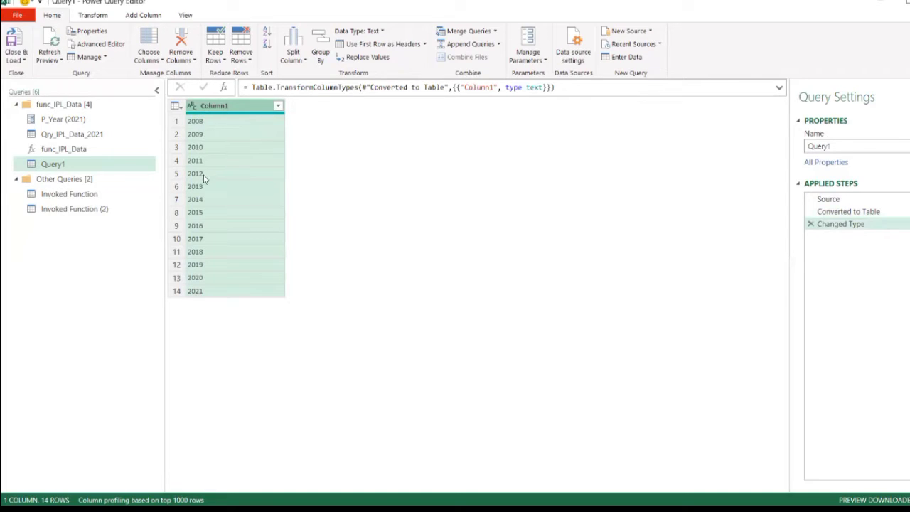
- Rename Column1 in Query1 as Year
mouse_move(60, 120)
double_click(207, 108)
text(Ye)
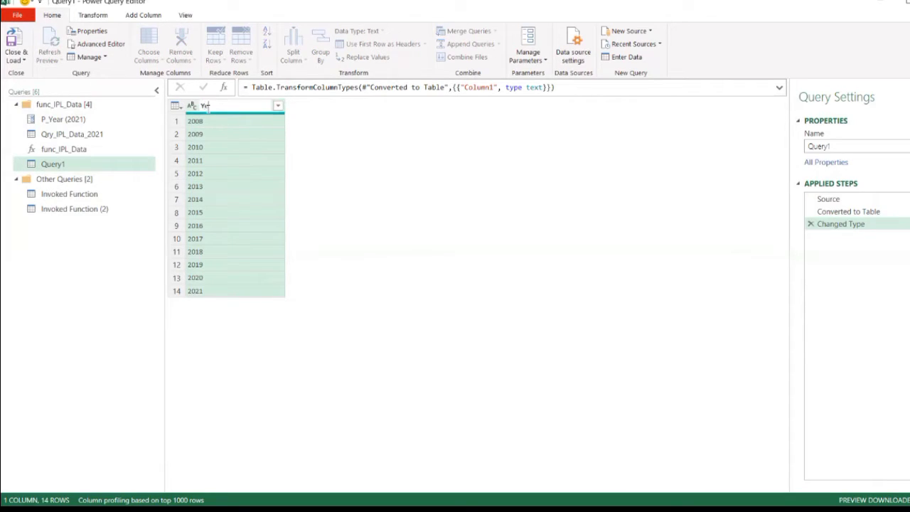
text(ar)
key(Return)
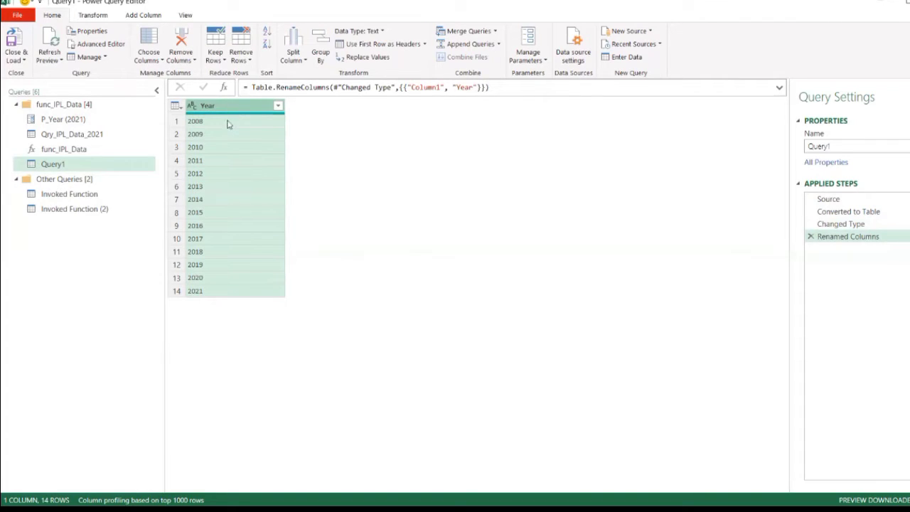
- Review the func_IPL_Data function and the first Invoked Function query, and return to Query1
click(64, 151)
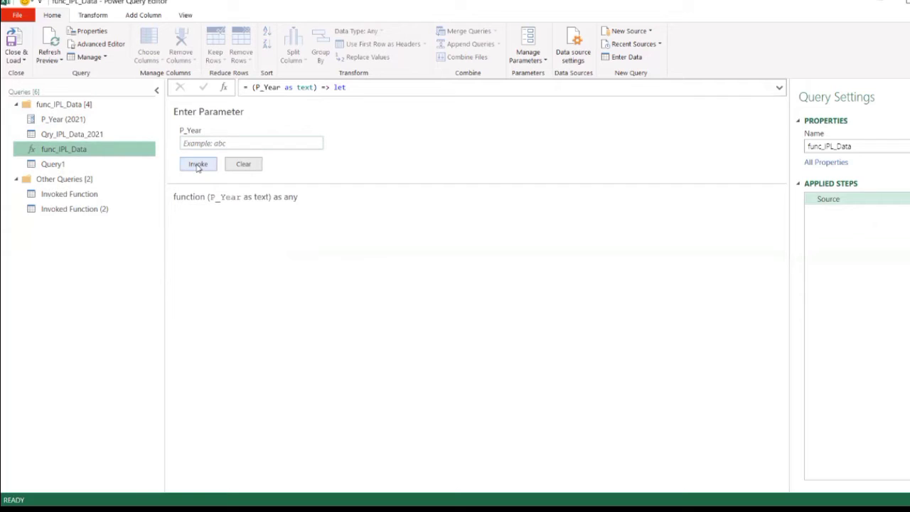
click(80, 196)
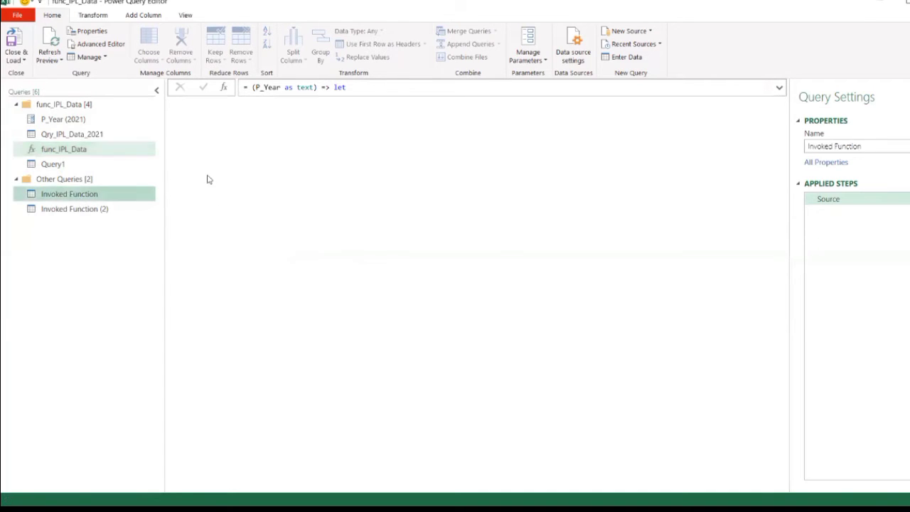
click(64, 165)
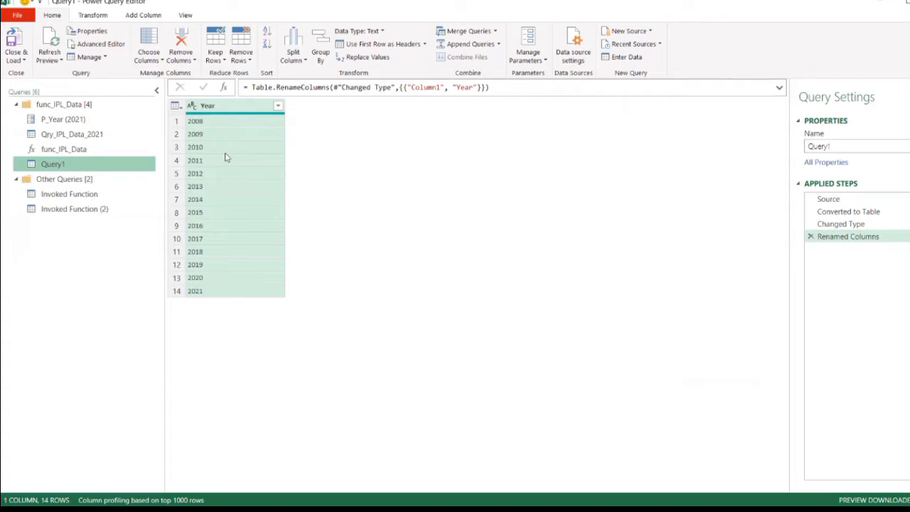
- Add a column that invokes func_IPL_Data with P_Year taken from the Year column, ignoring privacy level checks for this file
click(143, 16)
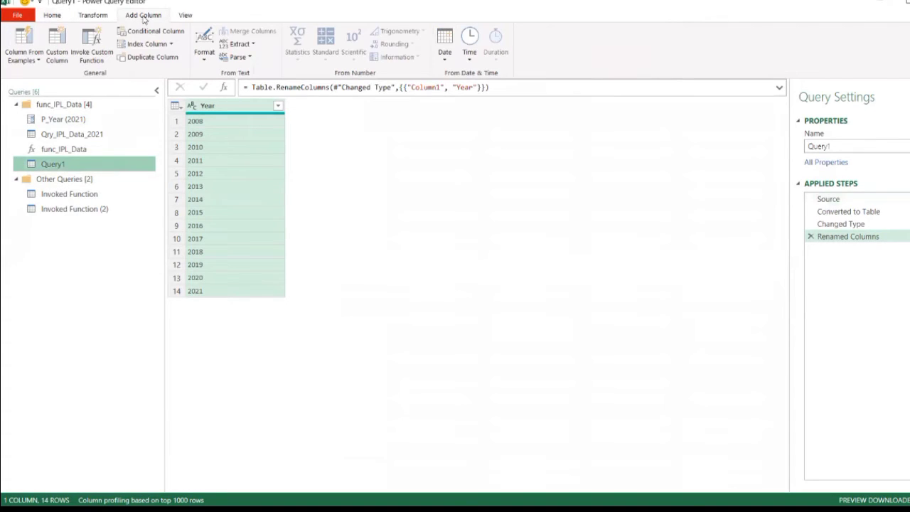
click(93, 45)
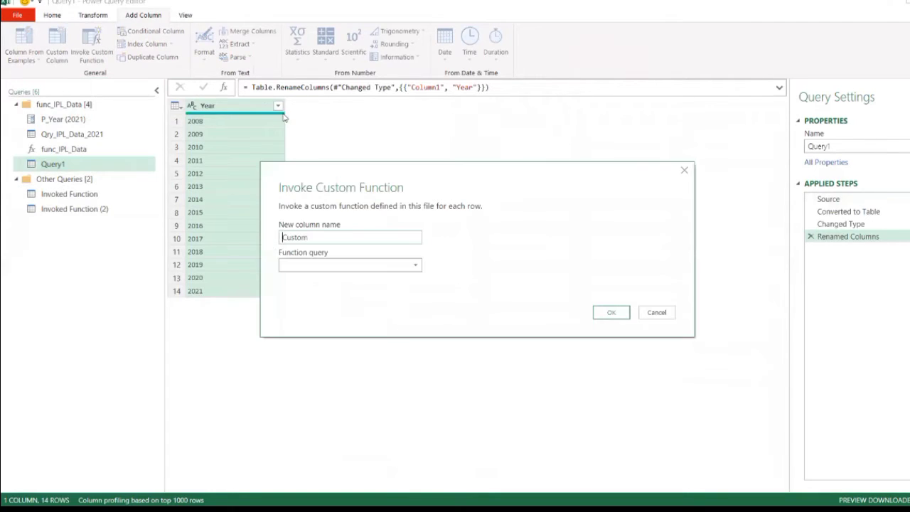
click(306, 266)
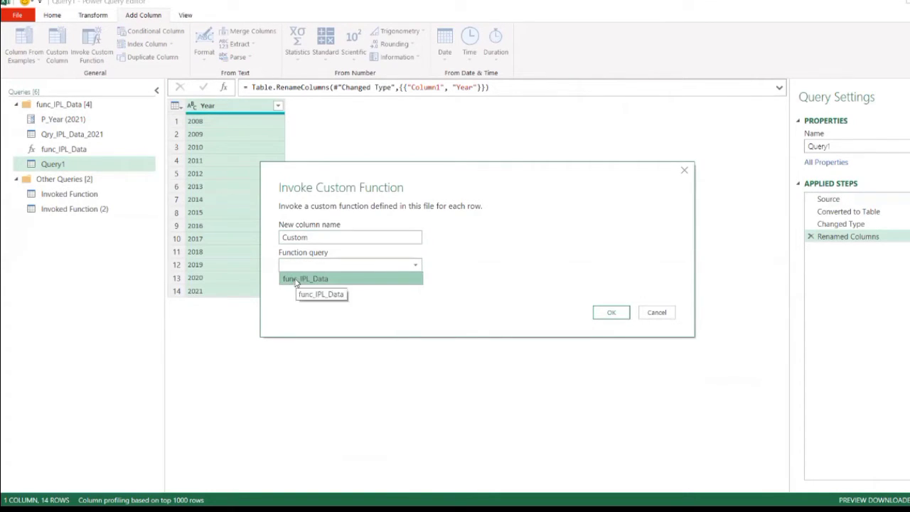
click(300, 279)
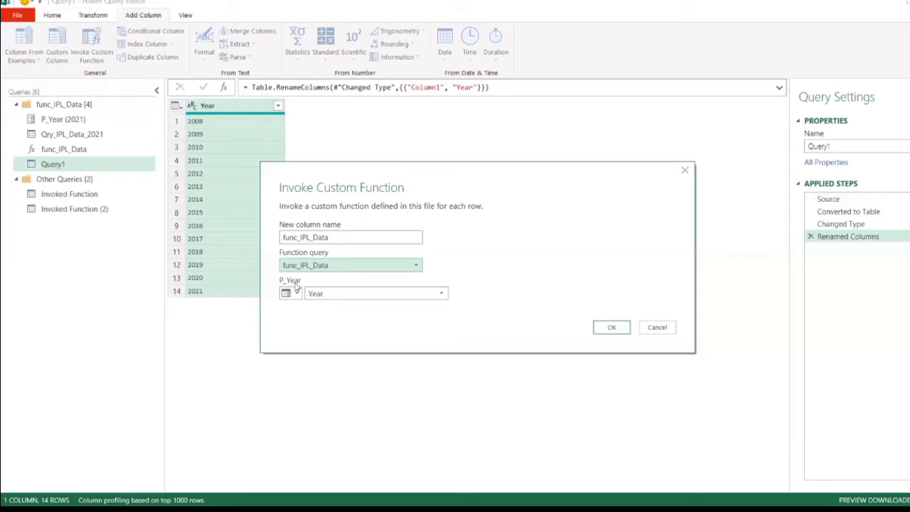
click(331, 296)
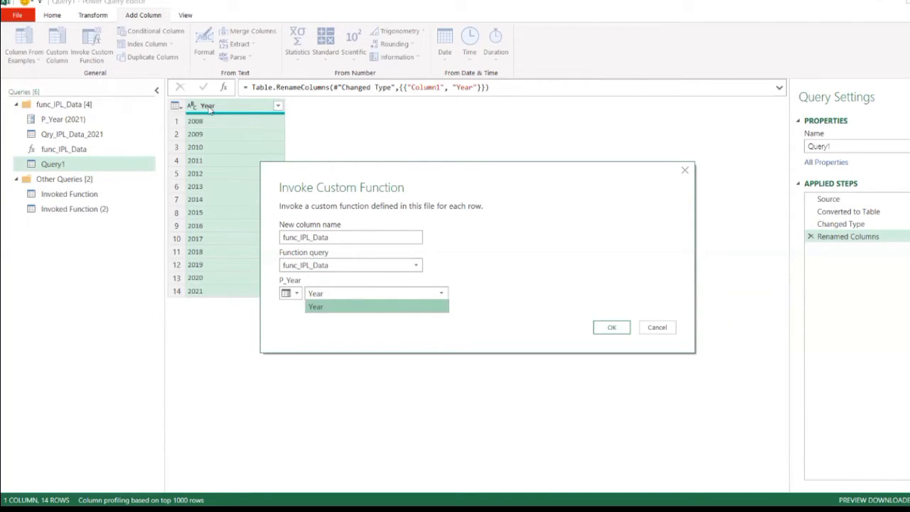
click(317, 306)
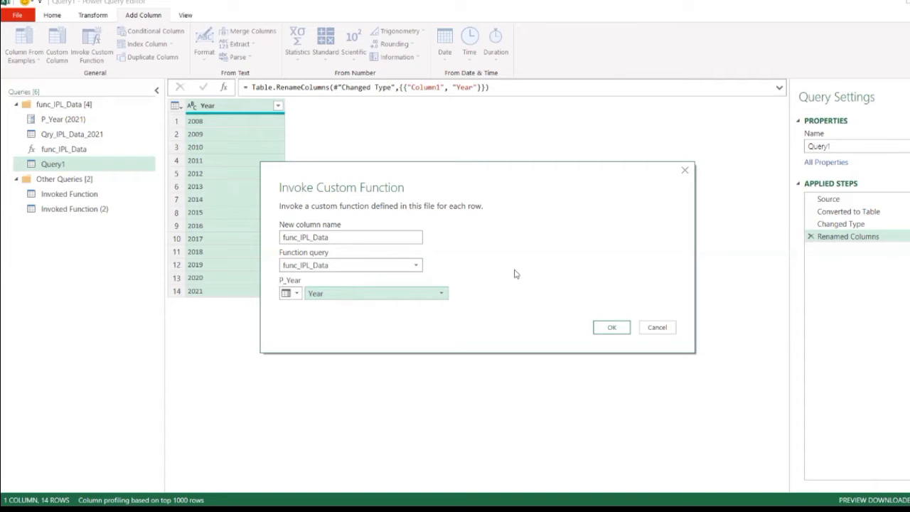
click(616, 330)
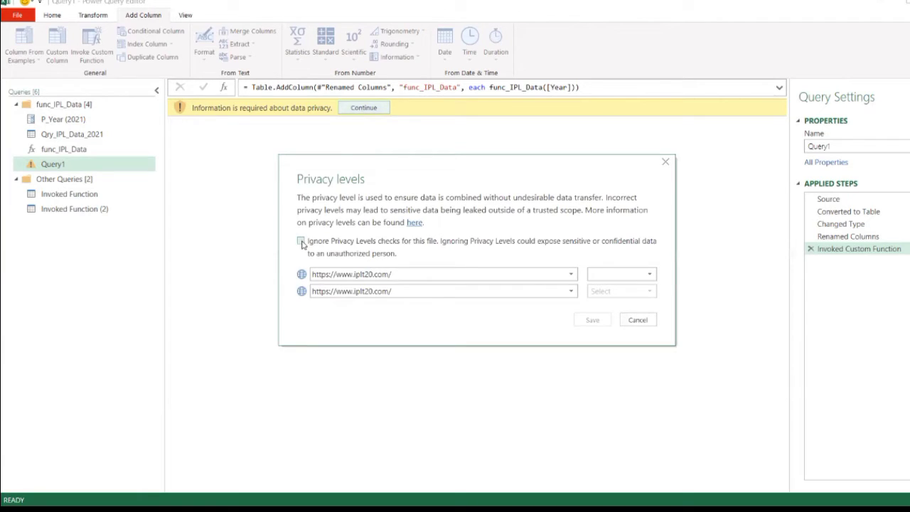
click(302, 243)
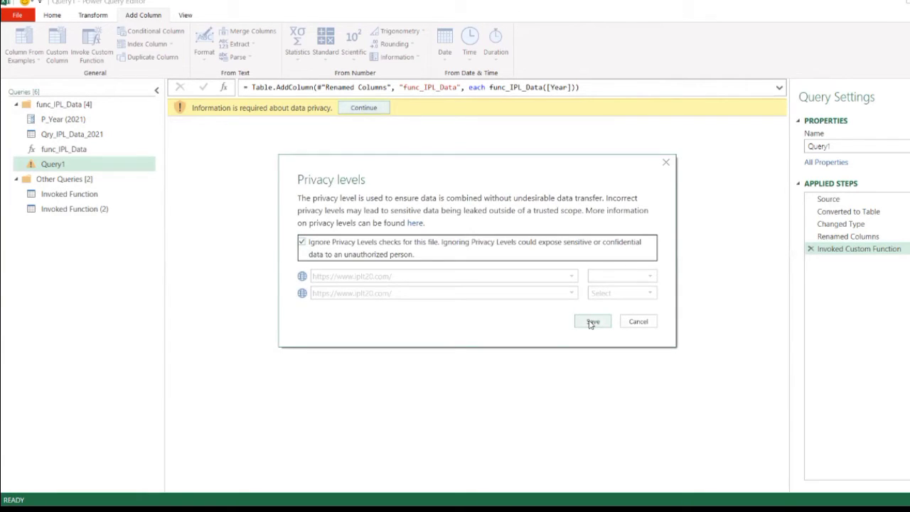
click(592, 323)
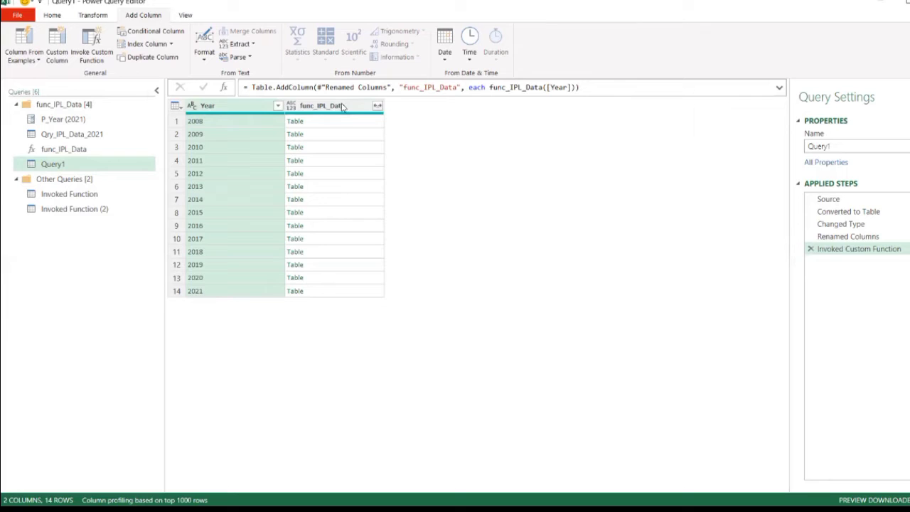
- Preview the nested func_IPL_Data tables for 2008, 2010, 2021 and 2019 in an enlarged preview area
click(318, 124)
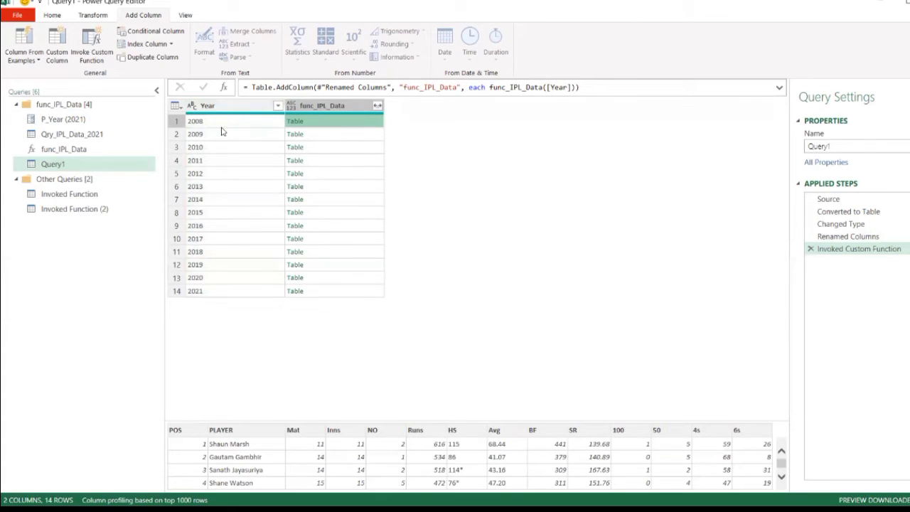
drag(512, 423, 509, 331)
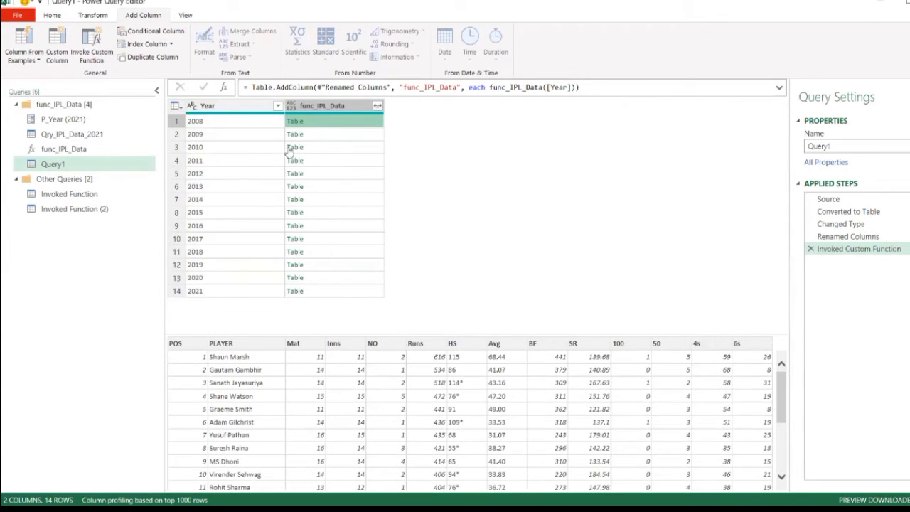
click(325, 152)
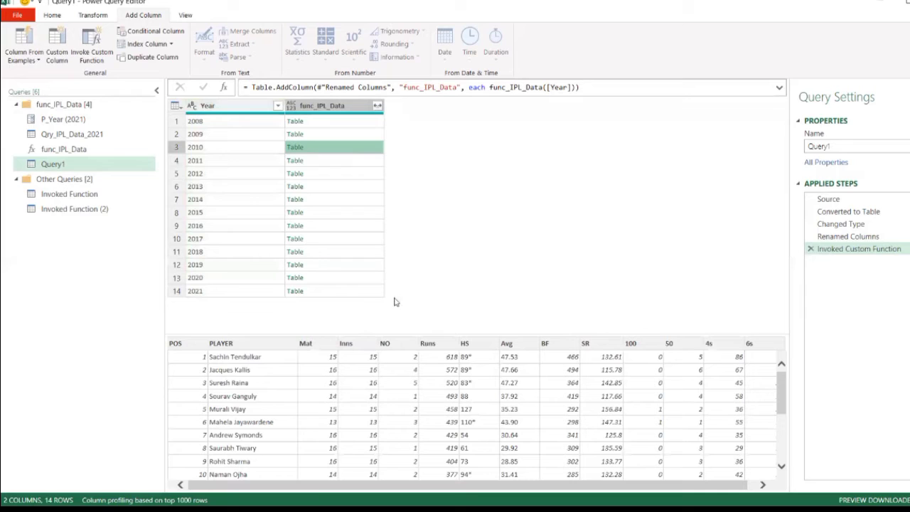
click(318, 291)
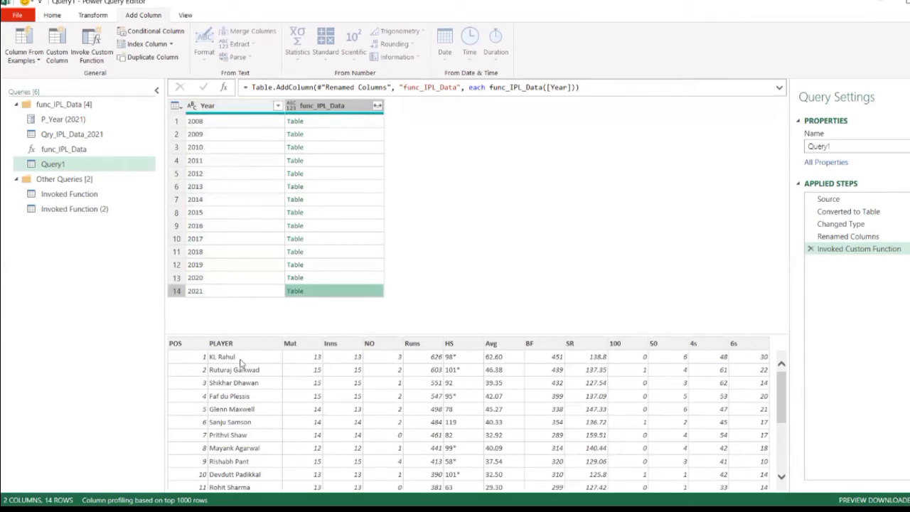
click(330, 265)
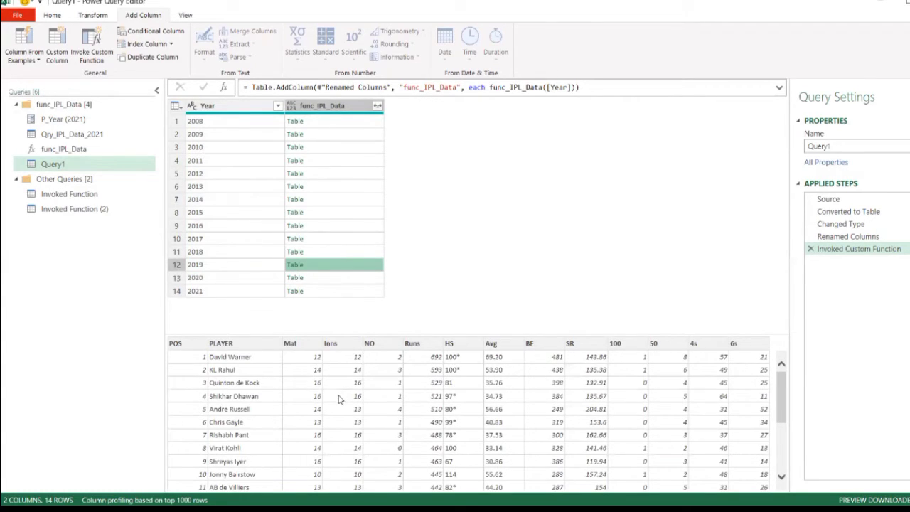
- Expand all columns of func_IPL_Data without using the original column name as prefix
click(378, 107)
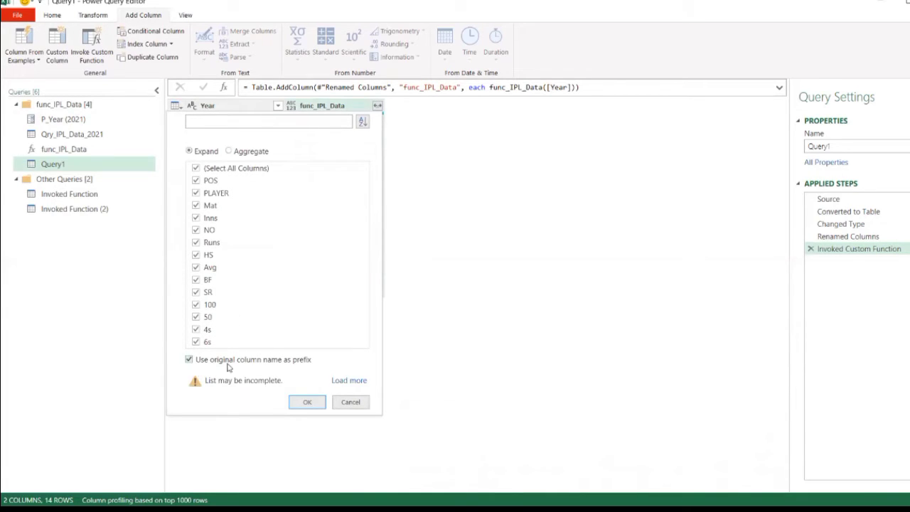
click(189, 361)
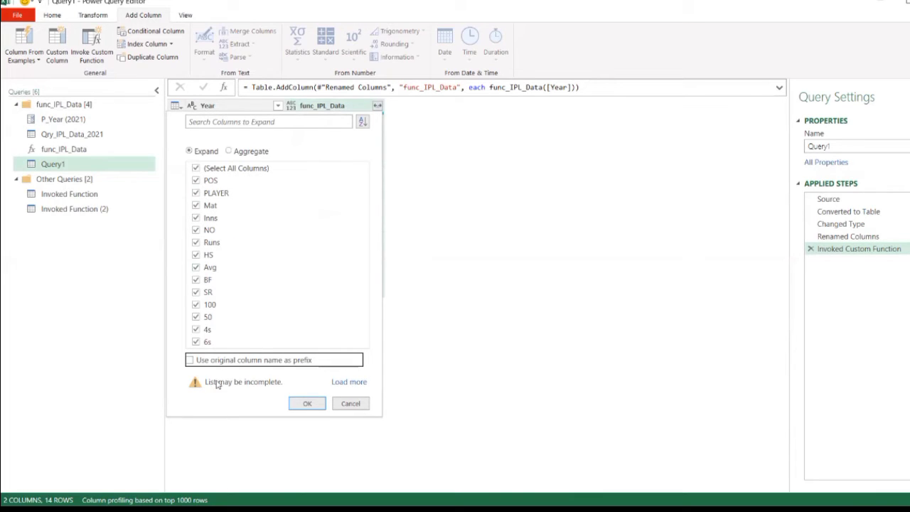
click(307, 405)
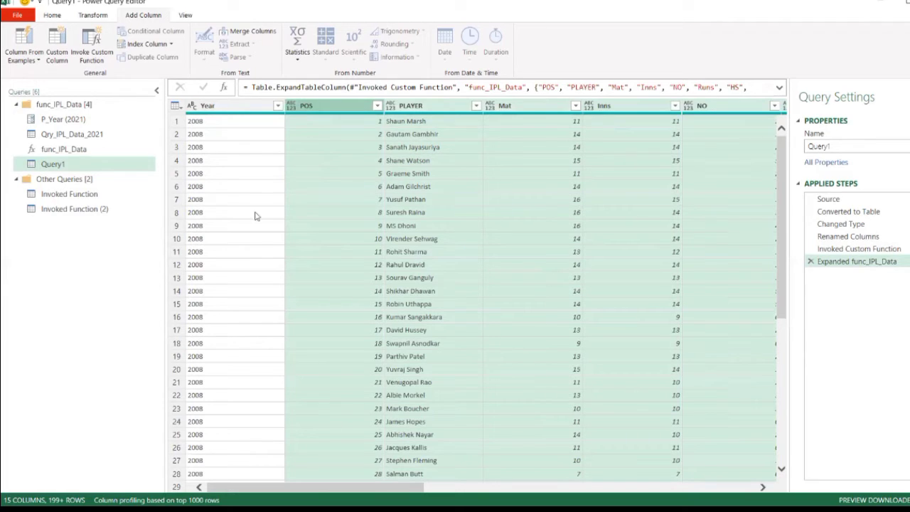
- Load the full list of years in the Year column's filter and apply it with all years selected
click(278, 105)
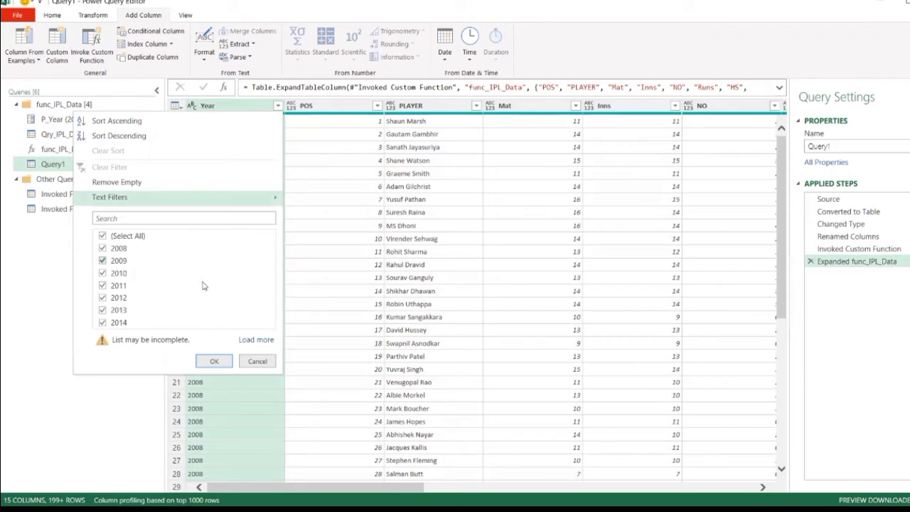
click(255, 339)
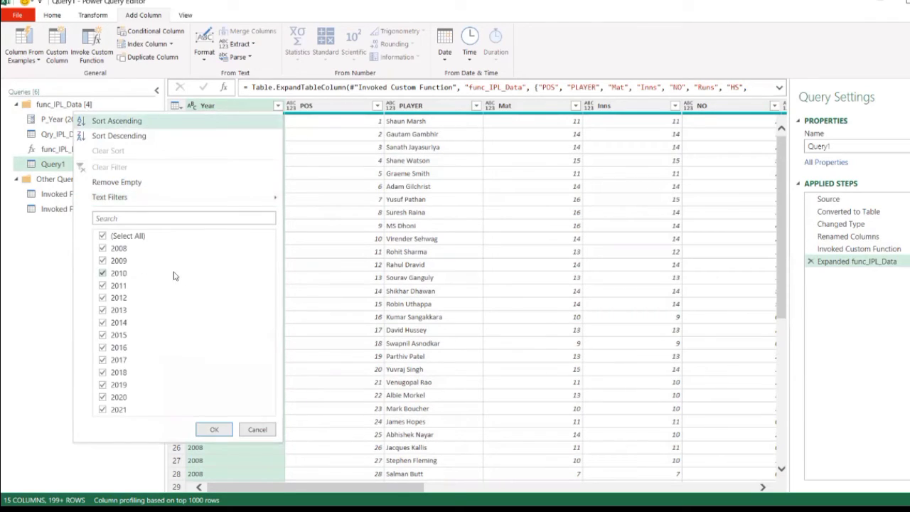
click(215, 431)
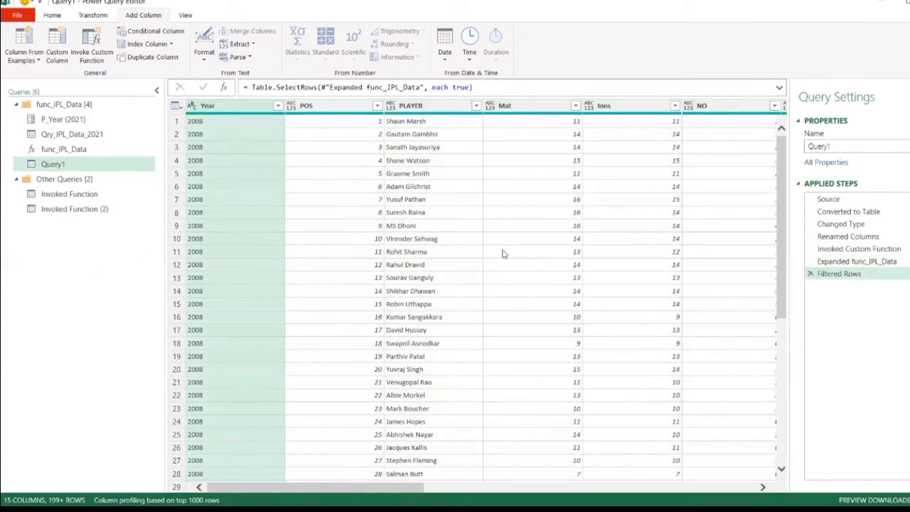
- Close the query editor and load the queries to the workbook as tables on new worksheets
click(52, 15)
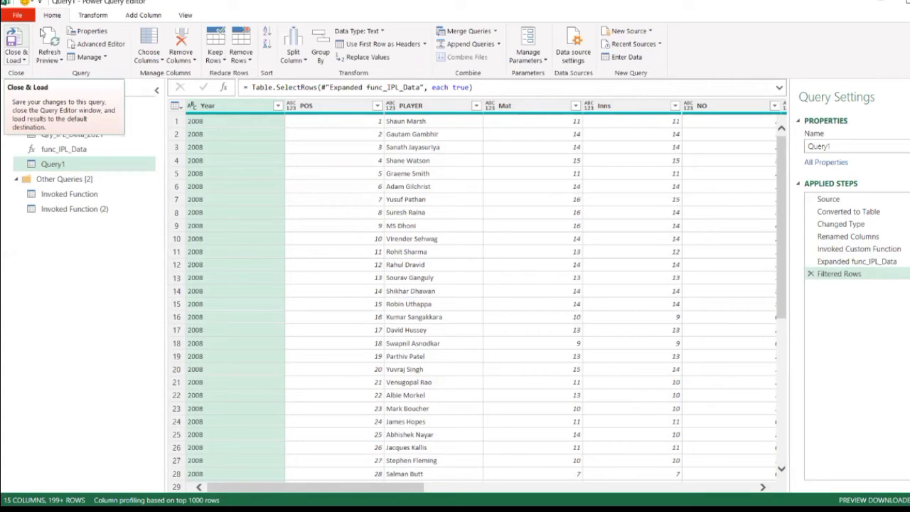
click(20, 61)
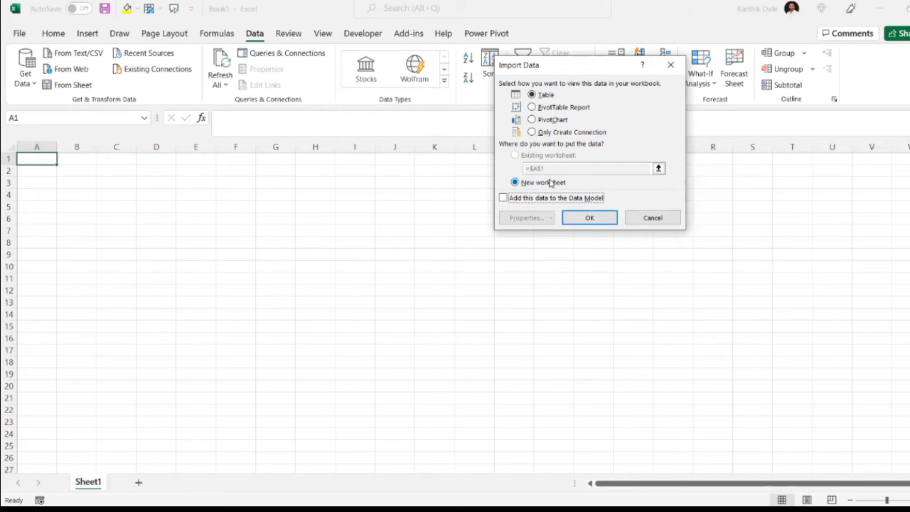
click(602, 219)
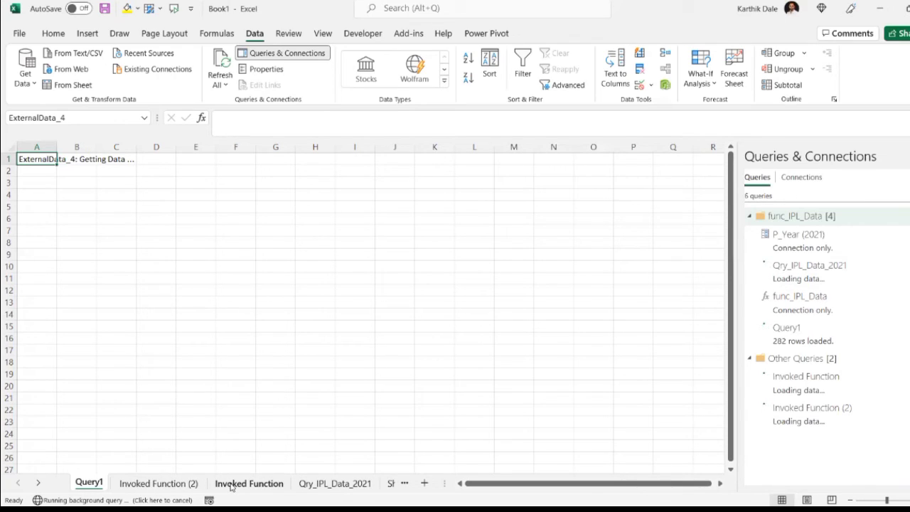
- Check the Invoked Function (2) and Invoked Function sheets, and return to the Query1 sheet
click(178, 488)
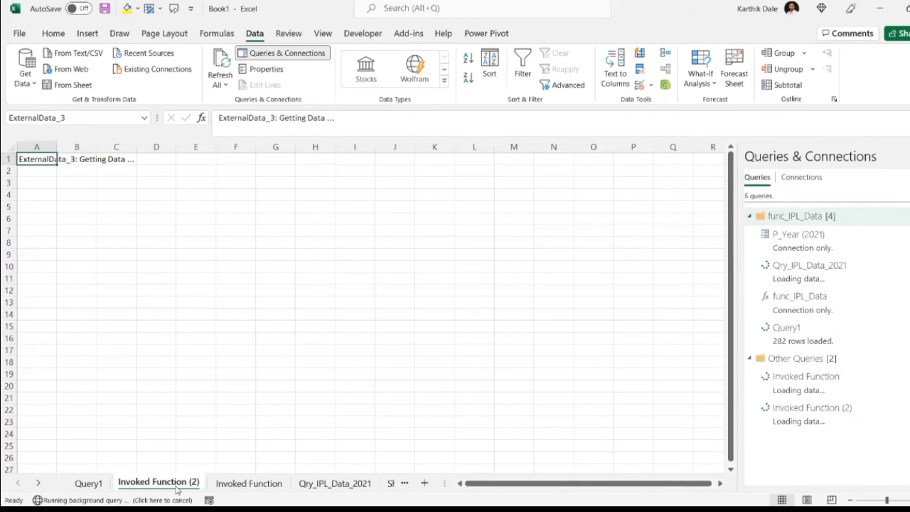
click(245, 487)
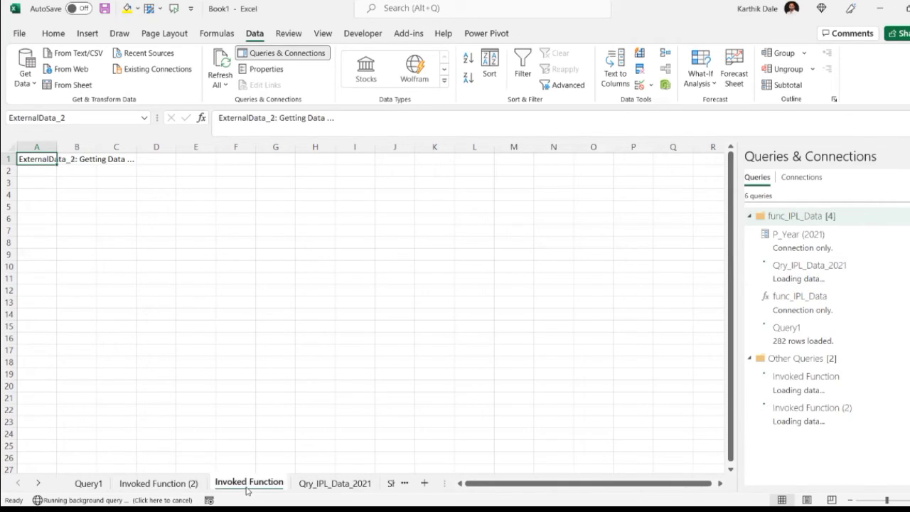
click(97, 487)
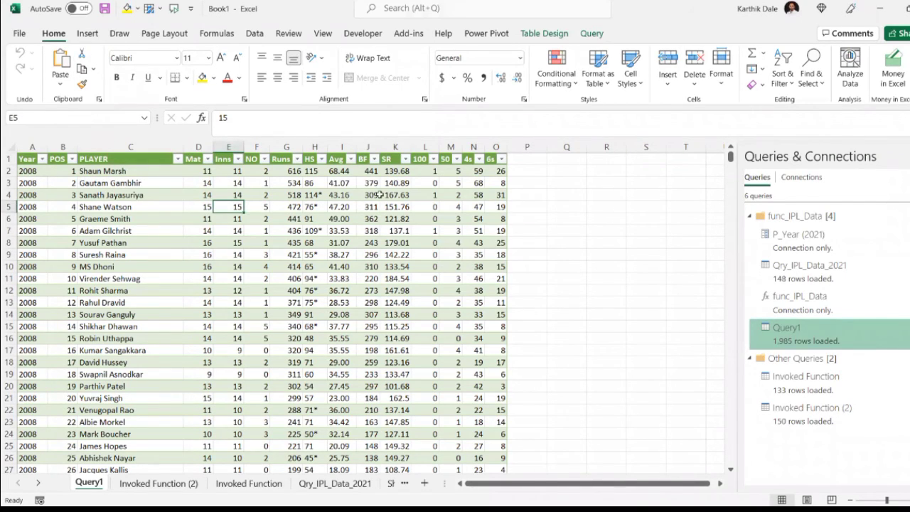
- Rename the Query1 worksheet as "IPL All Sessons Data"
double_click(87, 484)
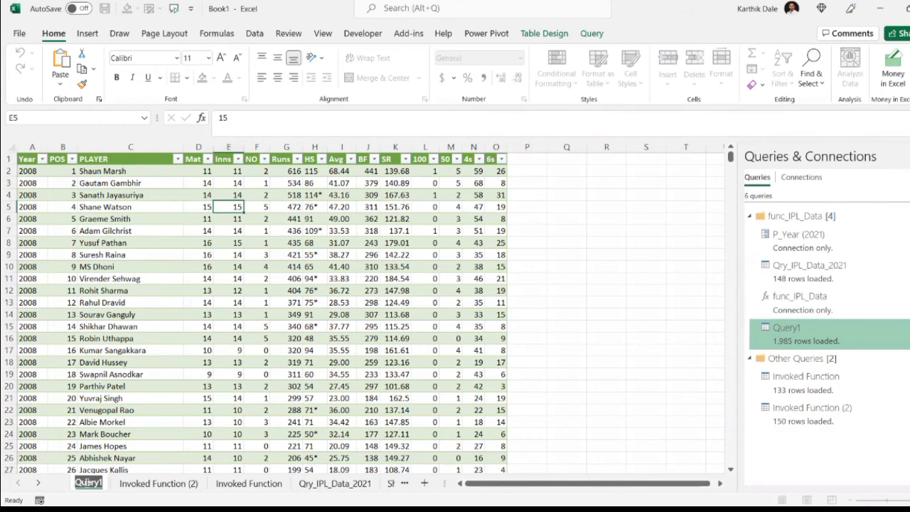
text(IPL_A)
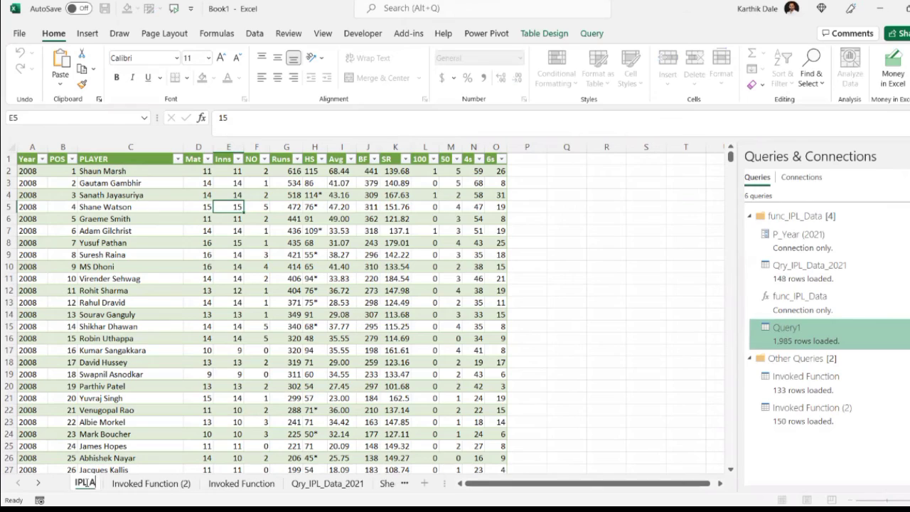
text(ll Se)
text(ssons Data)
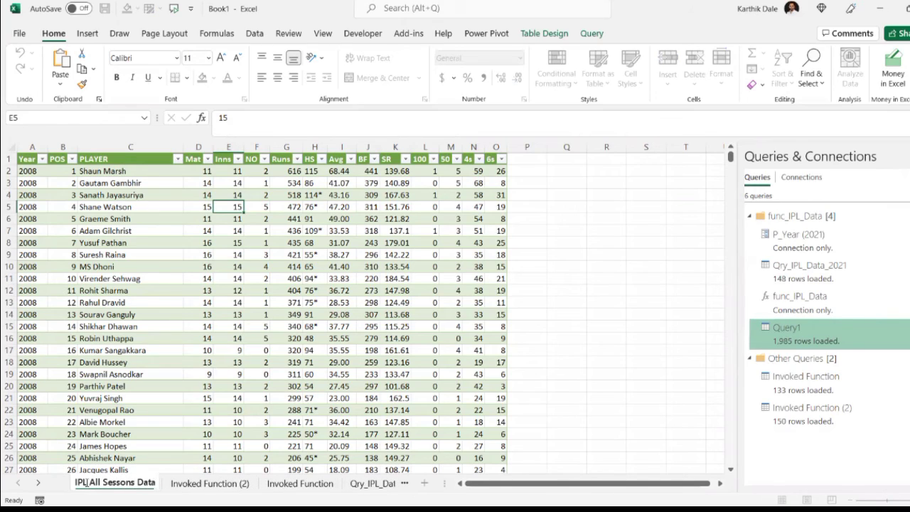
key(Return)
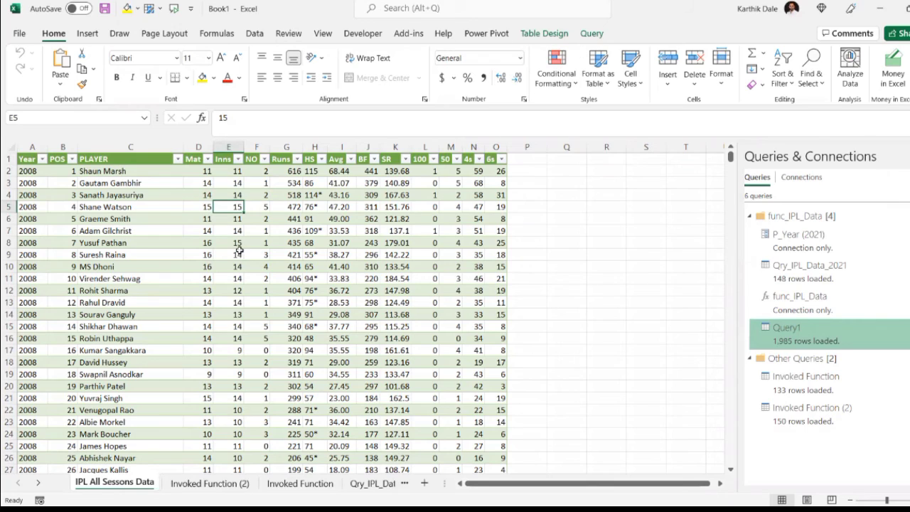
- Insert a Year slicer for the IPL table and place it in the empty area beside the data, over columns Q to S
click(543, 34)
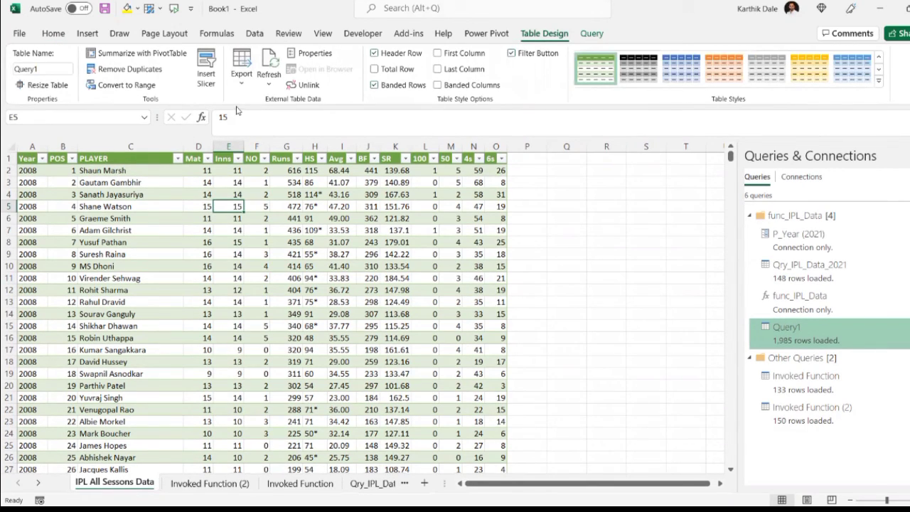
click(207, 69)
click(529, 61)
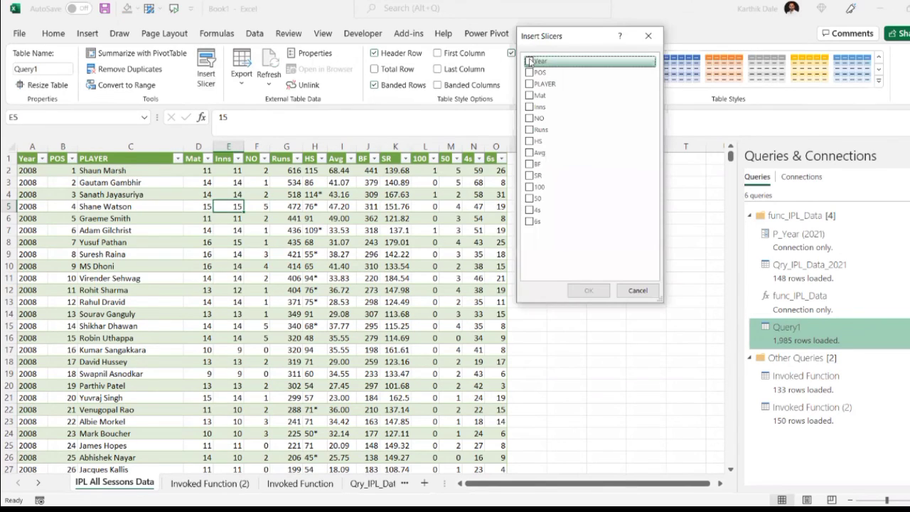
click(587, 290)
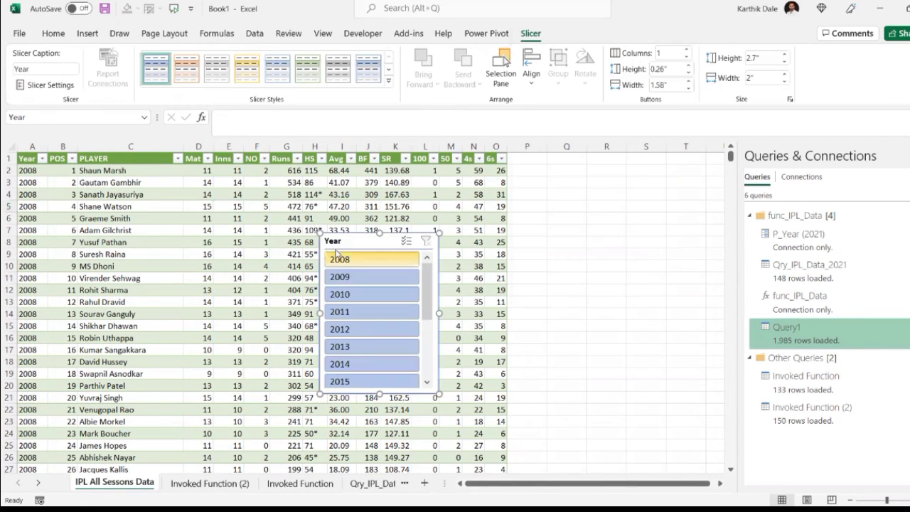
drag(346, 243, 582, 177)
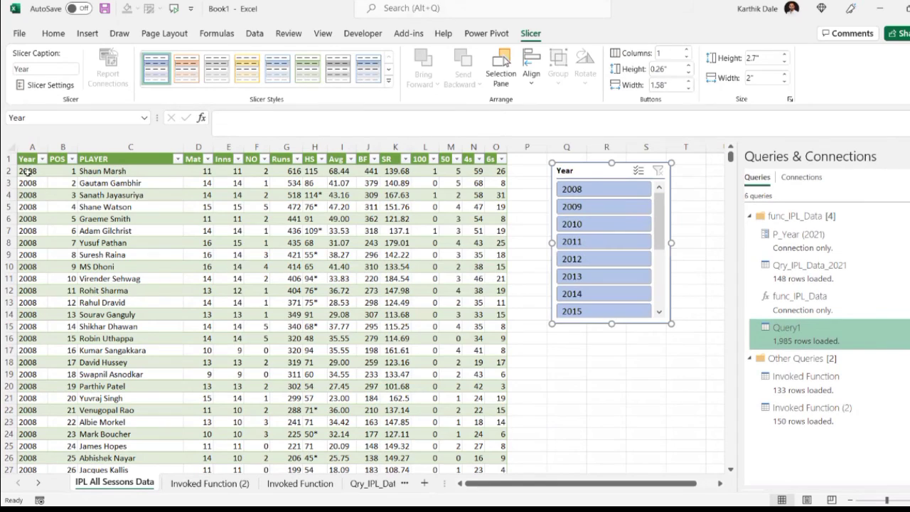
- Check the last row of the table's Year column and return to the first rows of the data
click(31, 216)
key(ctrl+Down)
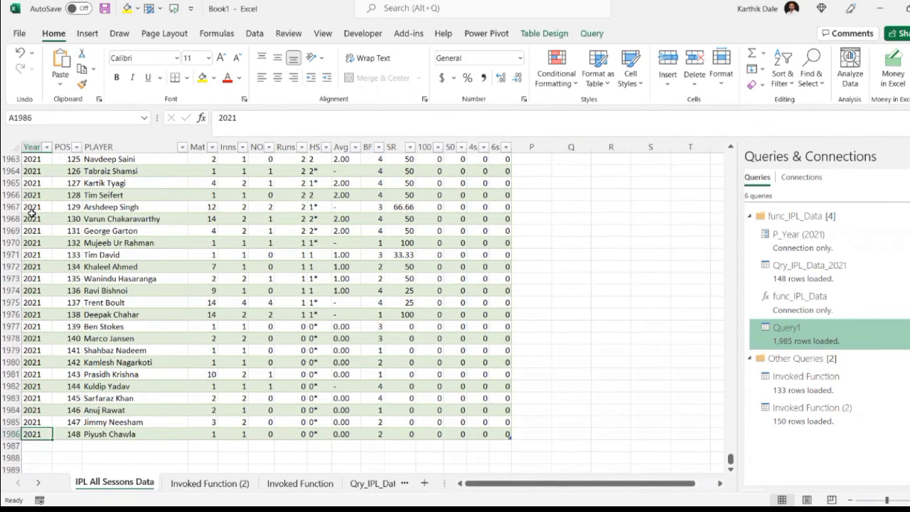
key(ctrl+Up)
click(352, 206)
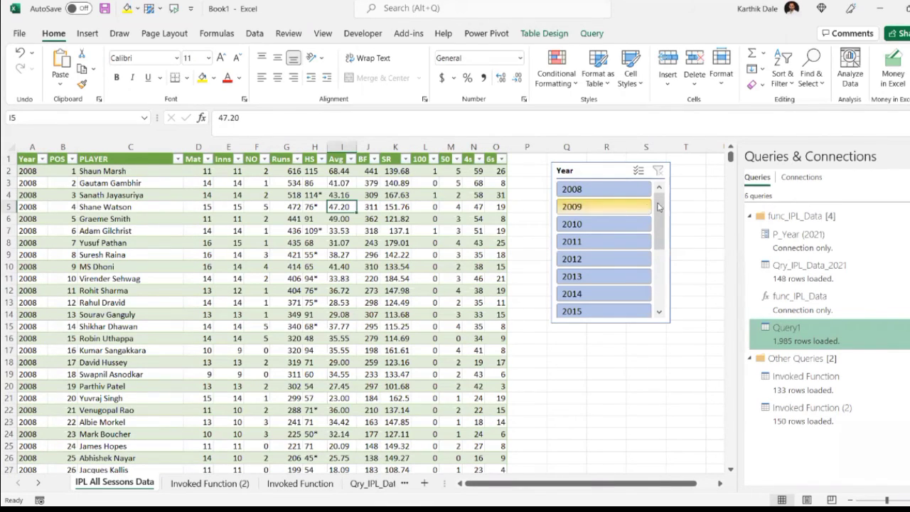
- Filter the table to 2021 with the Year slicer and check the names and runs of the first two players
drag(658, 206, 658, 265)
click(580, 297)
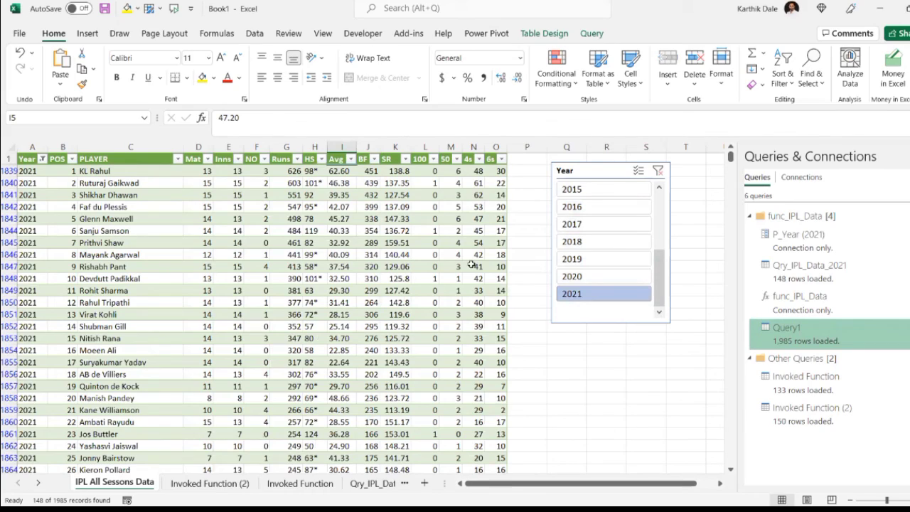
click(104, 173)
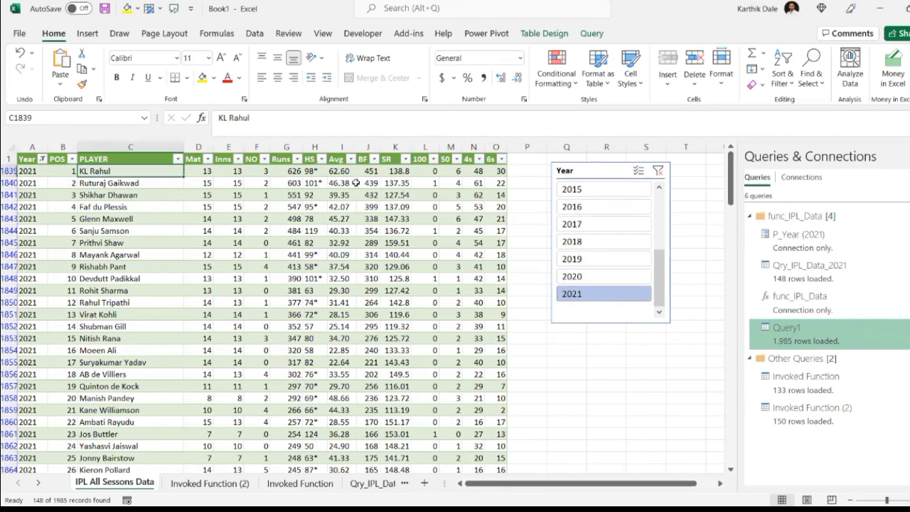
click(284, 172)
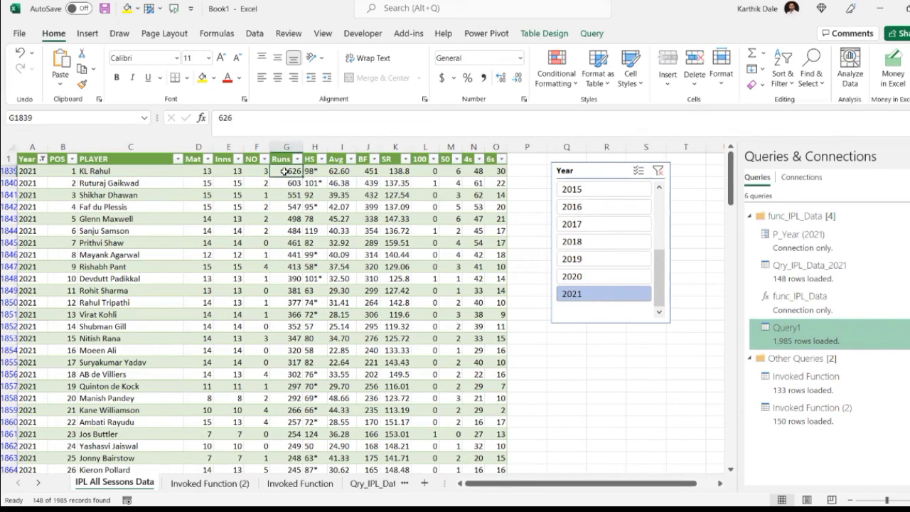
click(124, 184)
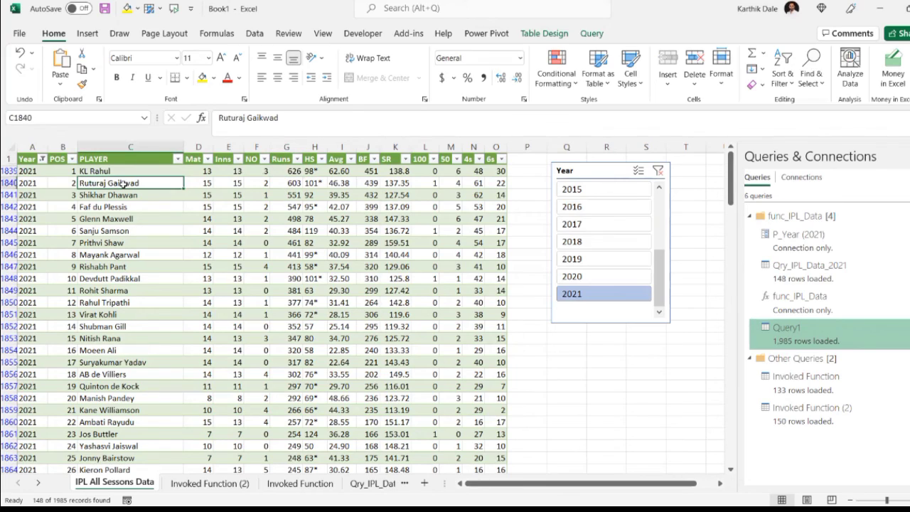
click(298, 185)
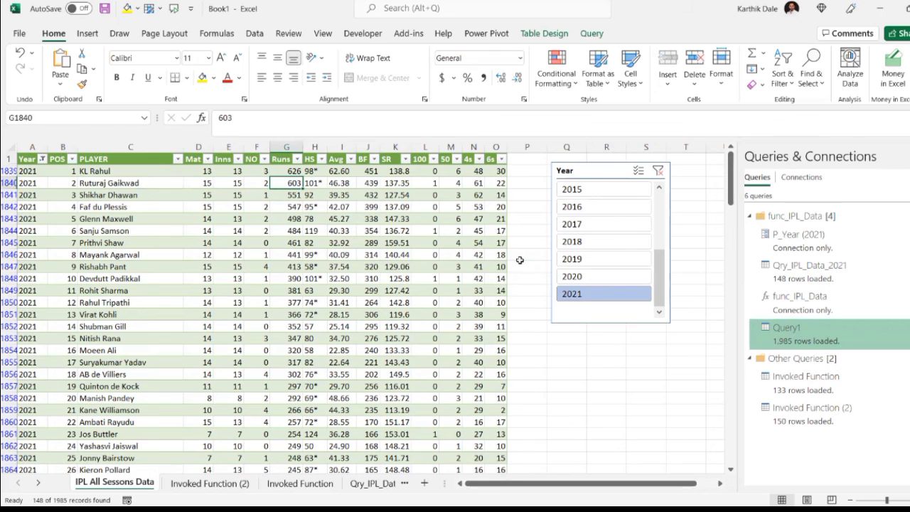
- View the 2020, 2019 and 2018 seasons in turn with the Year slicer, and return the filter to 2021
click(571, 279)
click(579, 261)
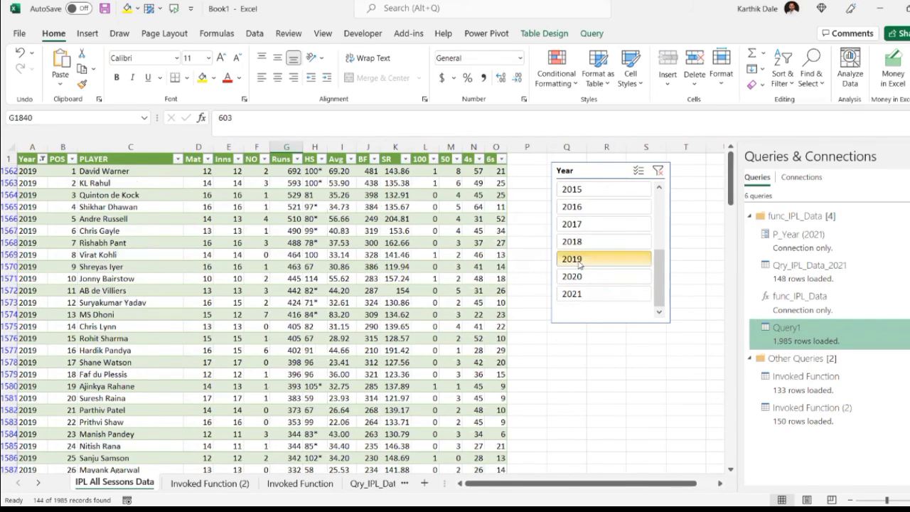
click(578, 242)
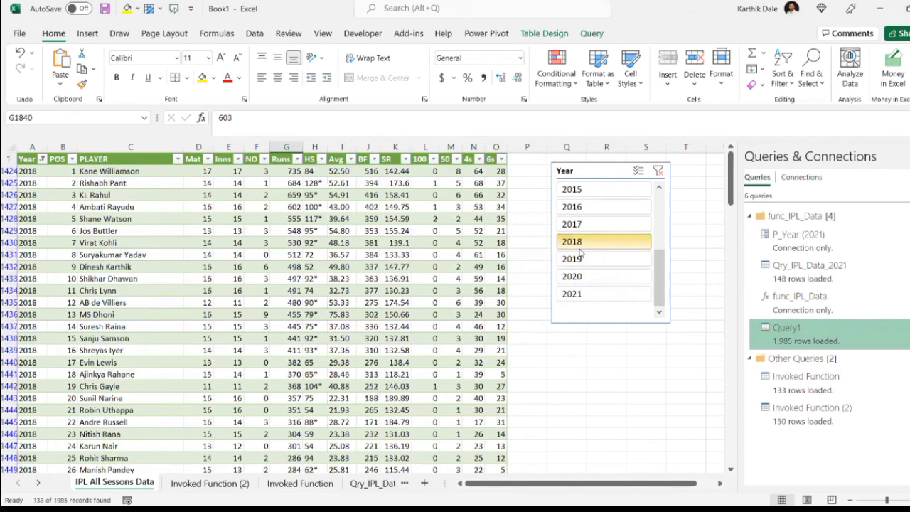
click(580, 294)
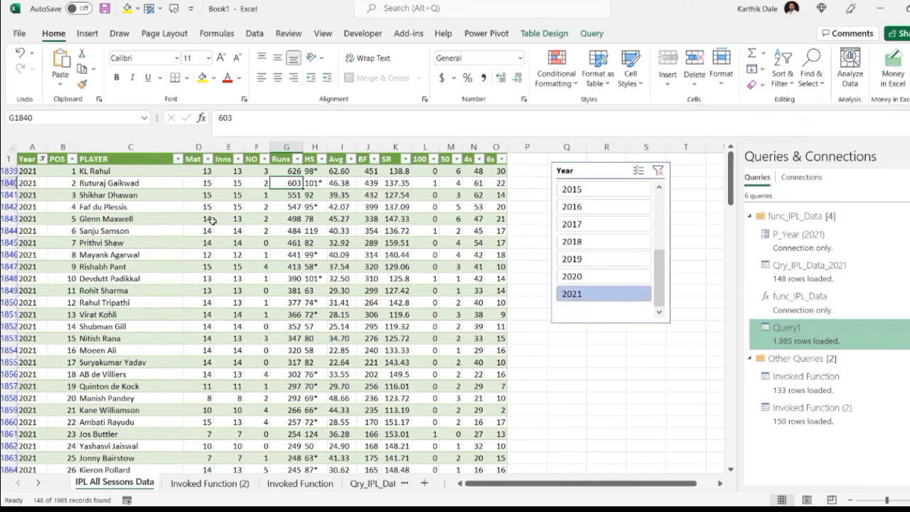